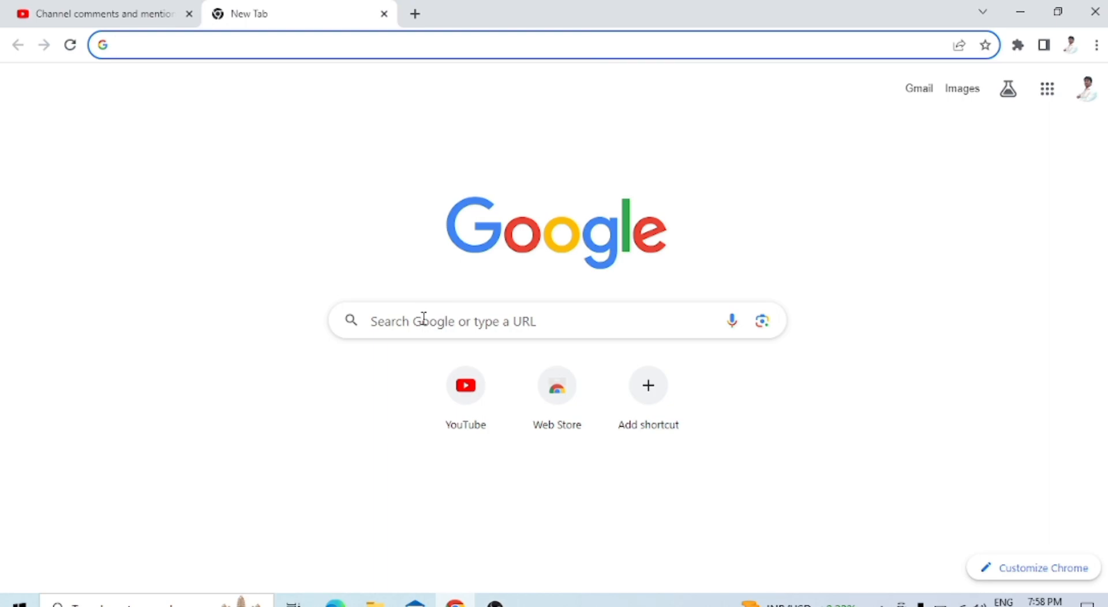
- Search Google for "hrms railway" and open the Indian Railways HRMS login page
click(423, 318)
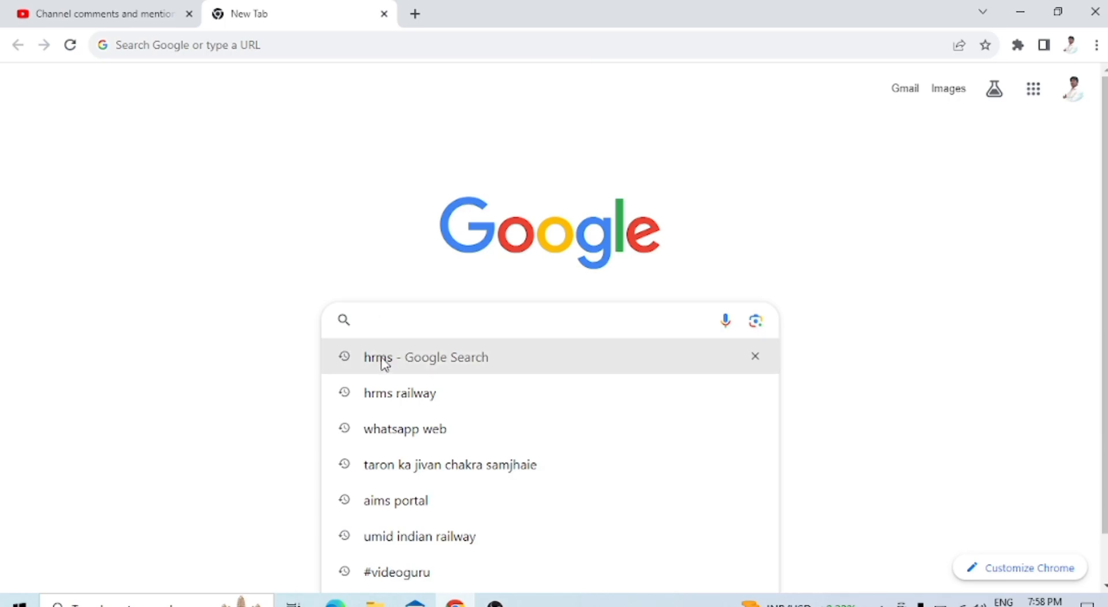
click(393, 402)
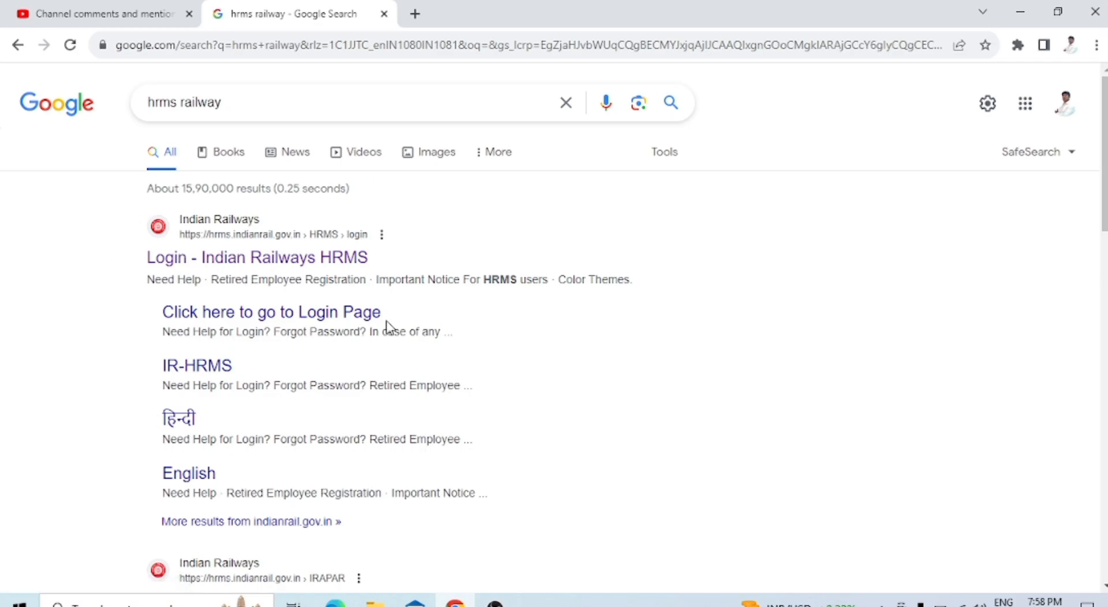
click(243, 232)
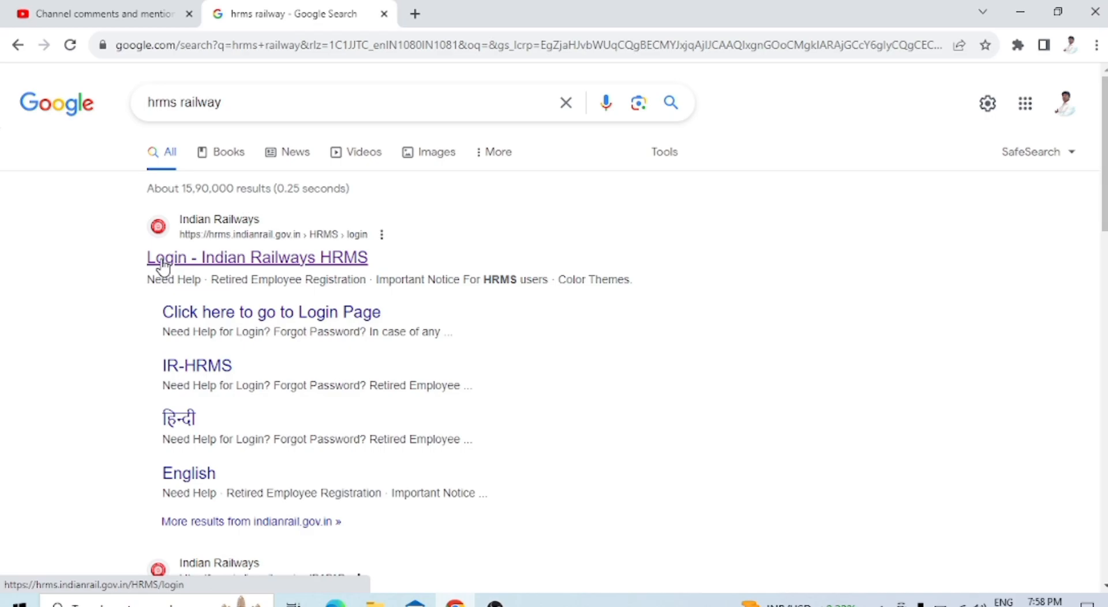
click(246, 264)
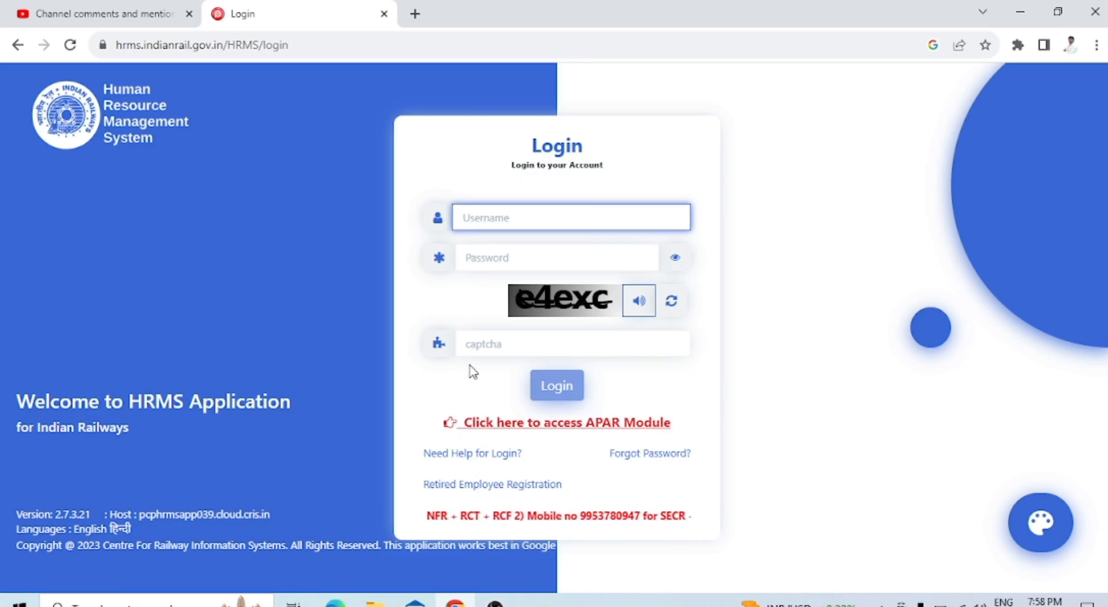
- Log in to HRMS with the account username, password and captcha code
click(505, 301)
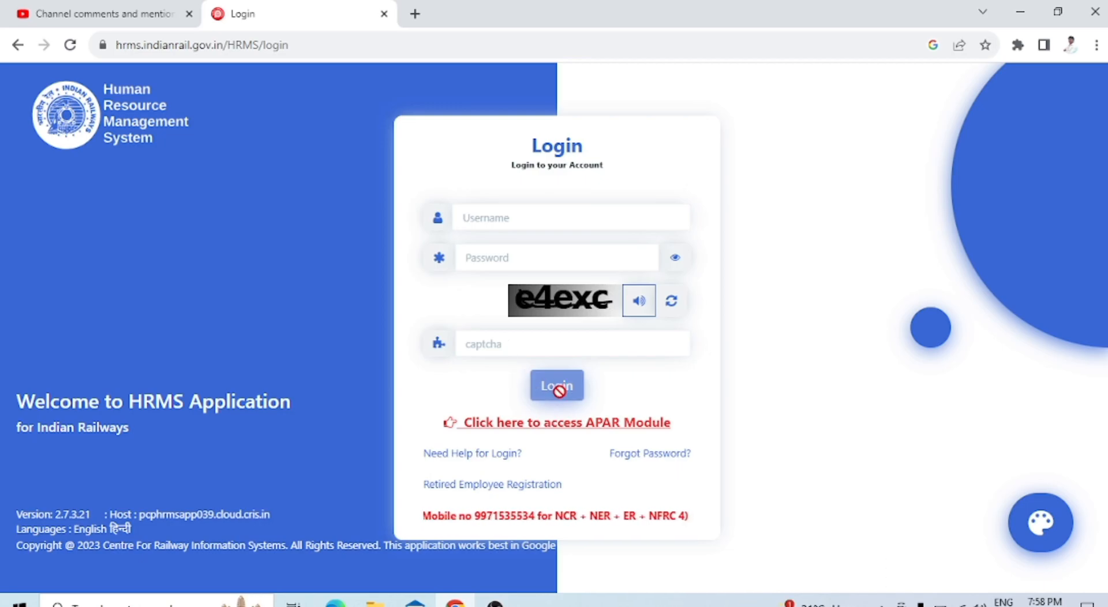
click(465, 217)
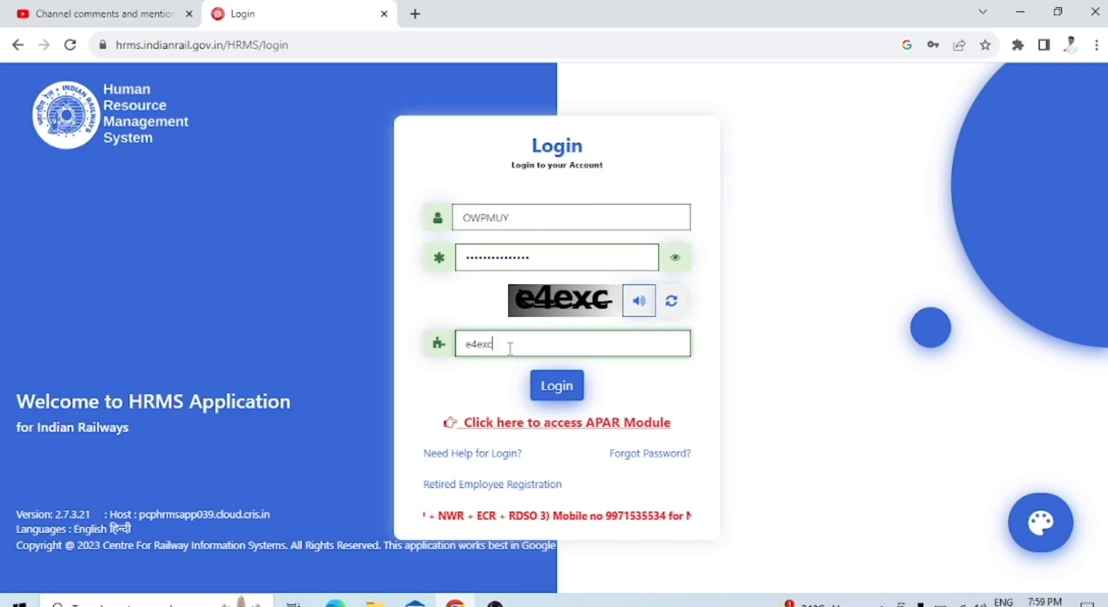
click(553, 393)
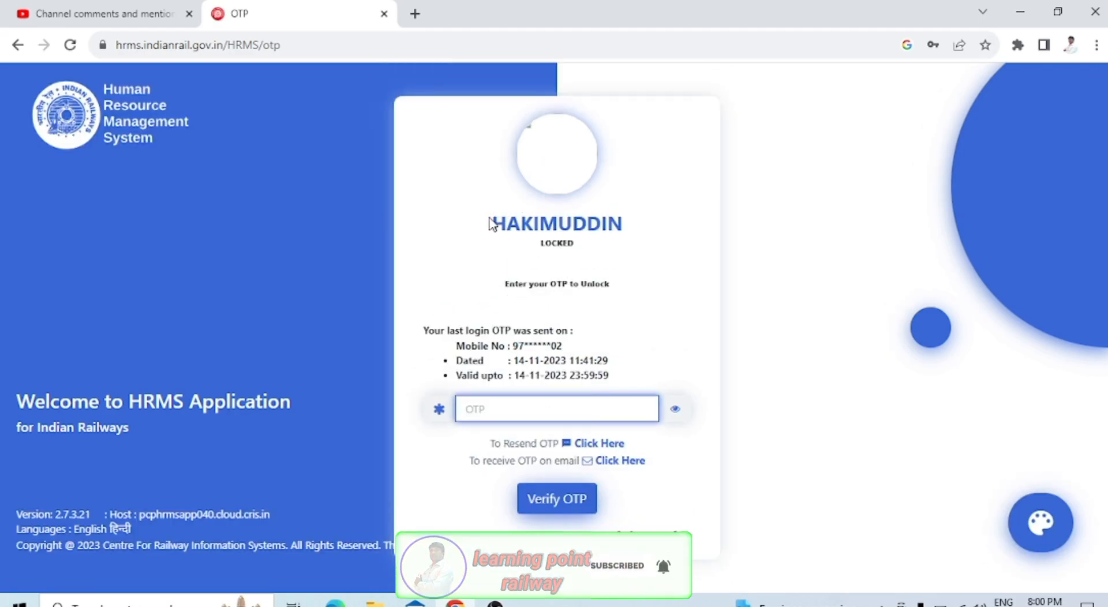
- Review the account name, masked mobile number and the SMS and email OTP options on the unlock page
drag(492, 224, 621, 225)
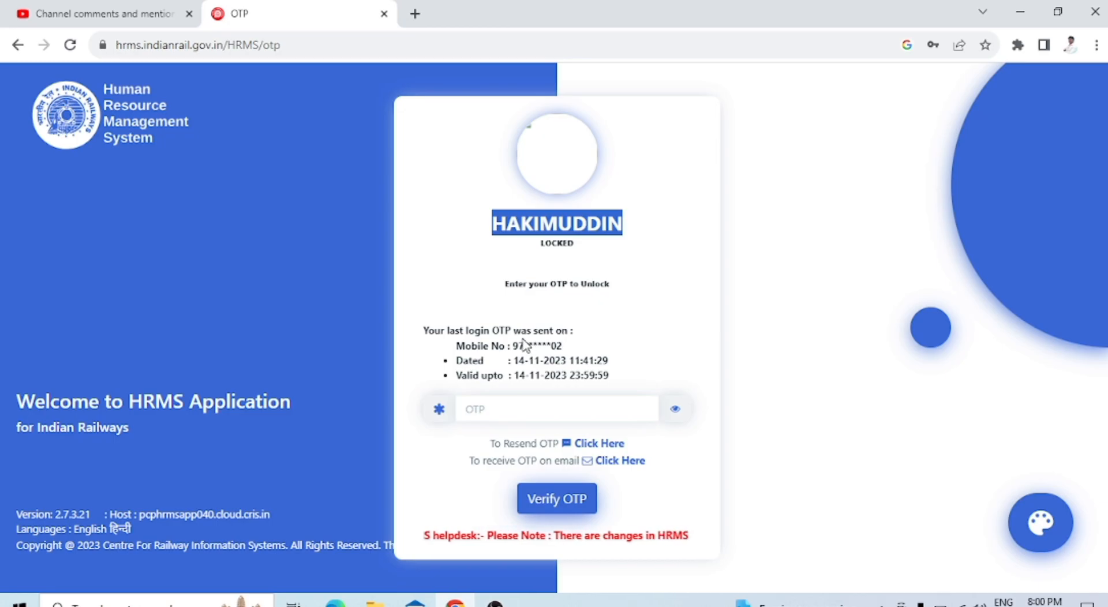
drag(563, 345, 509, 346)
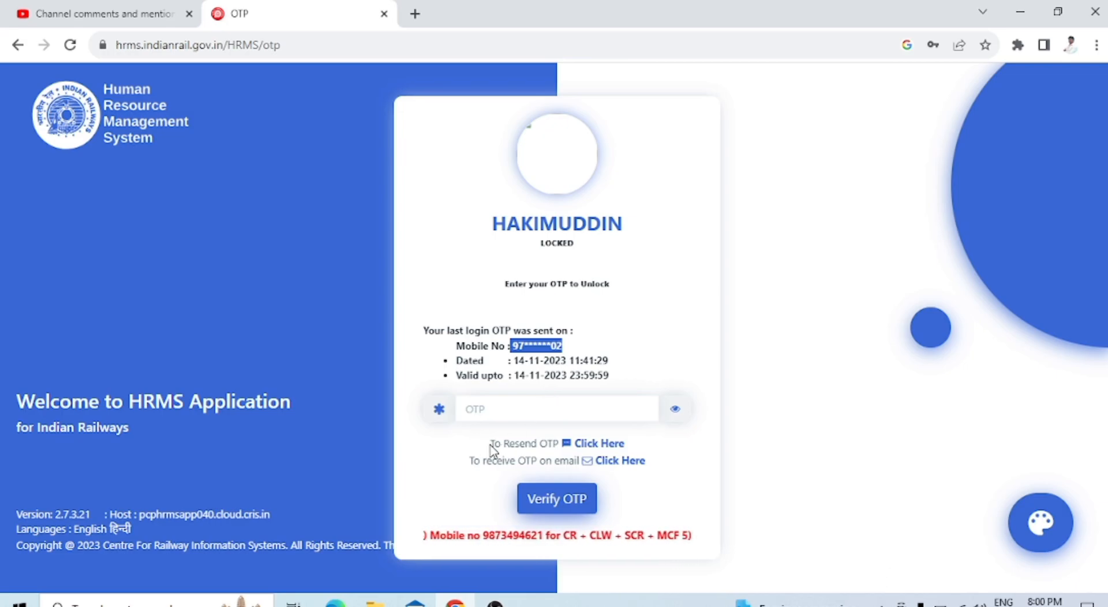
drag(491, 443, 555, 445)
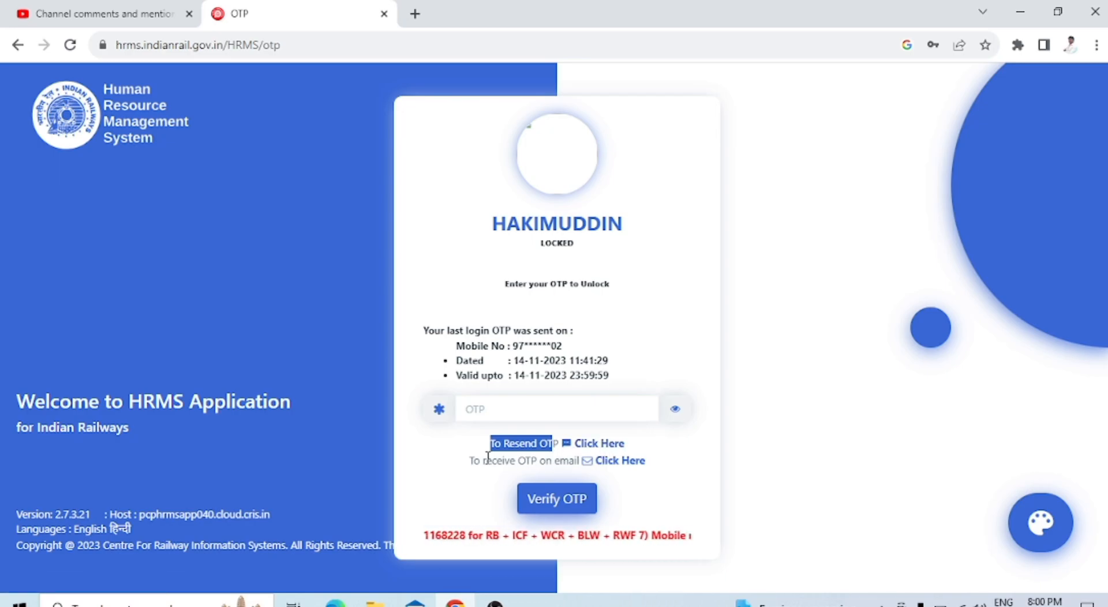
drag(472, 460, 573, 476)
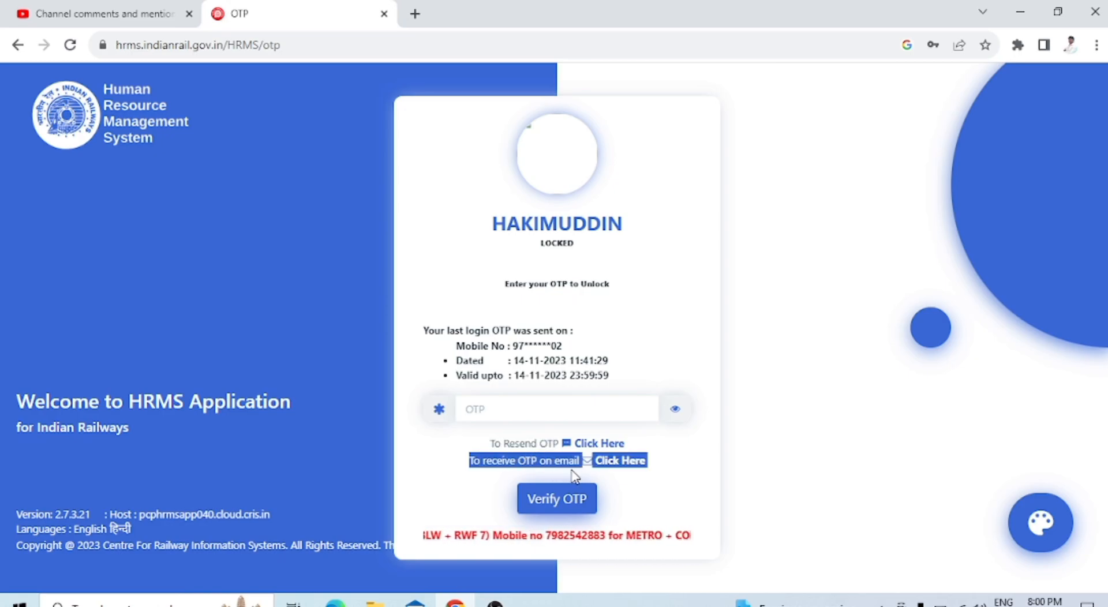
click(442, 439)
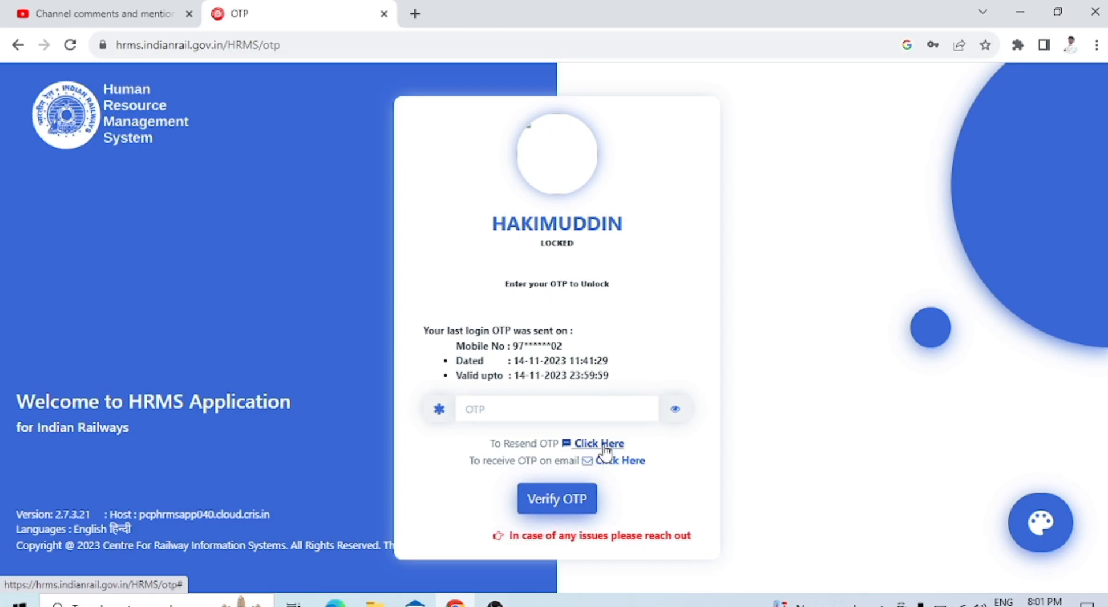
- Enter the one-time password, verify it and skip the HRMS feedback rating
click(474, 408)
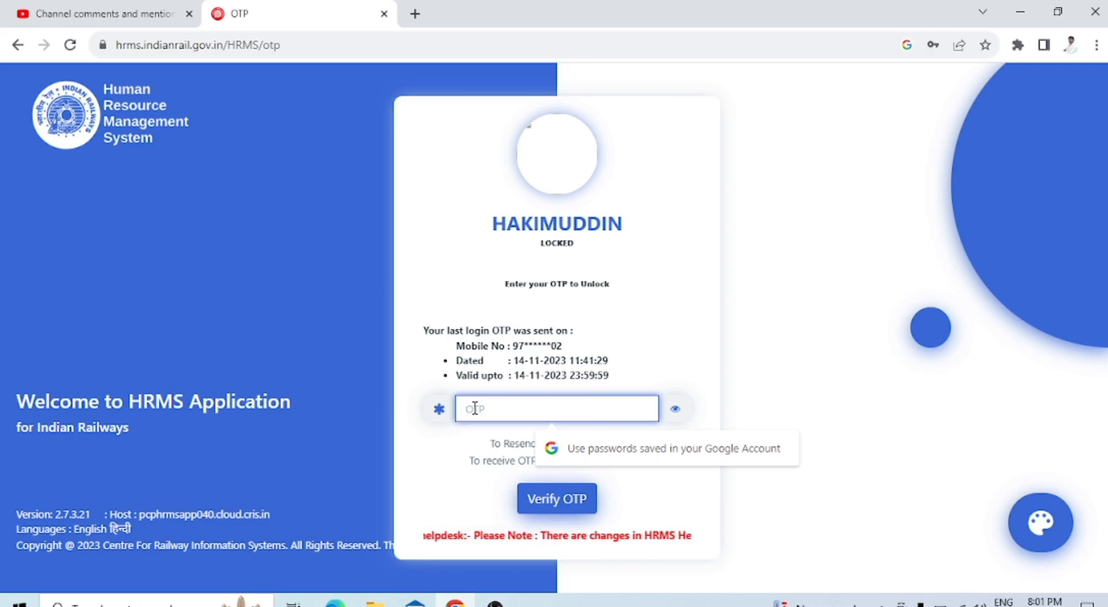
key(ctrl+v)
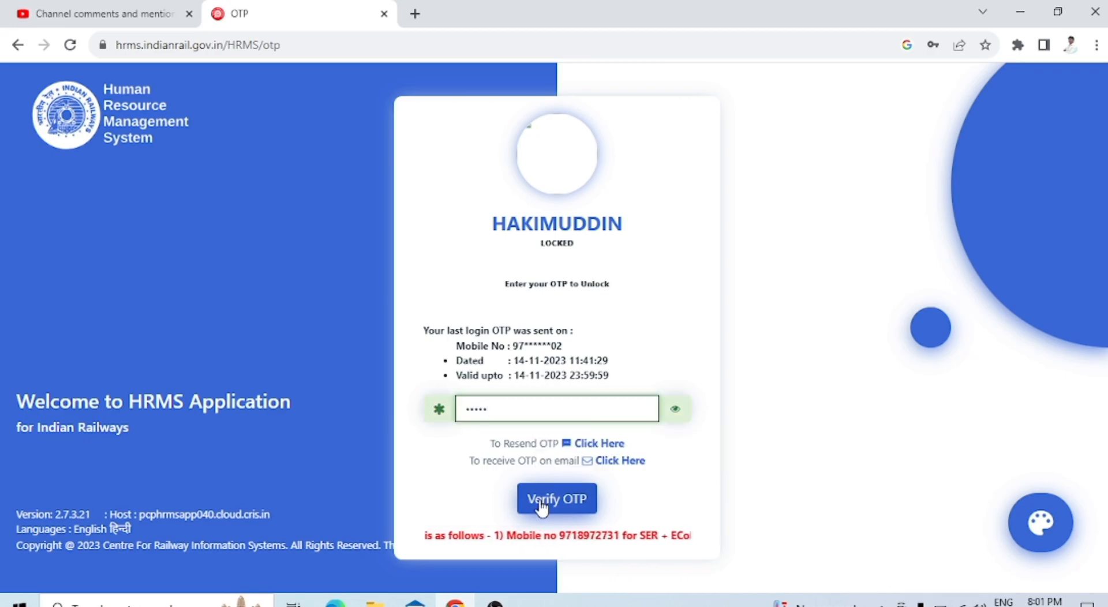
click(541, 505)
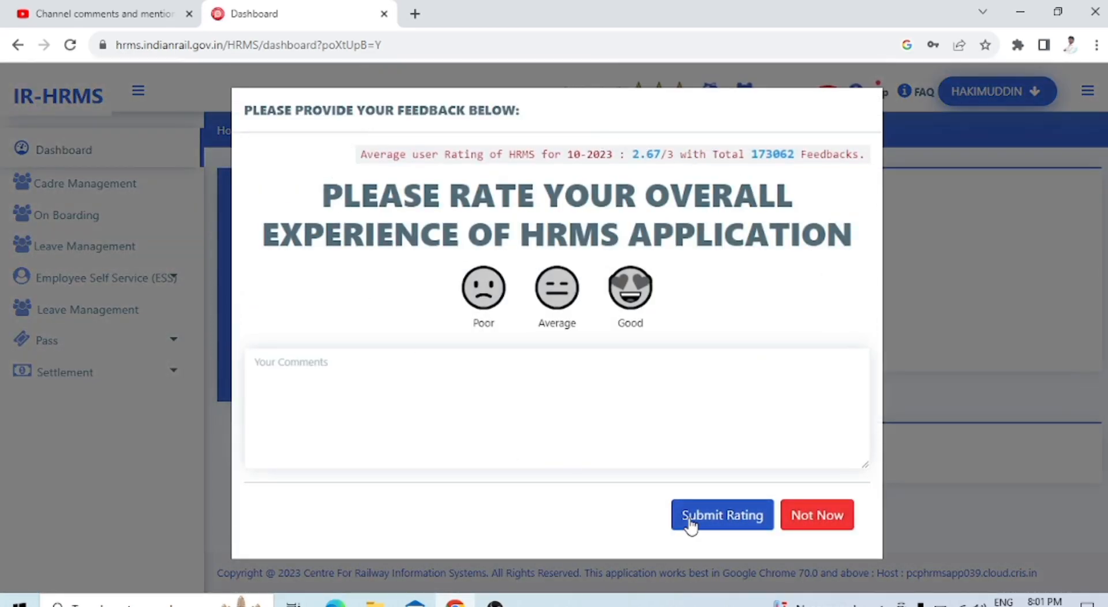
click(816, 523)
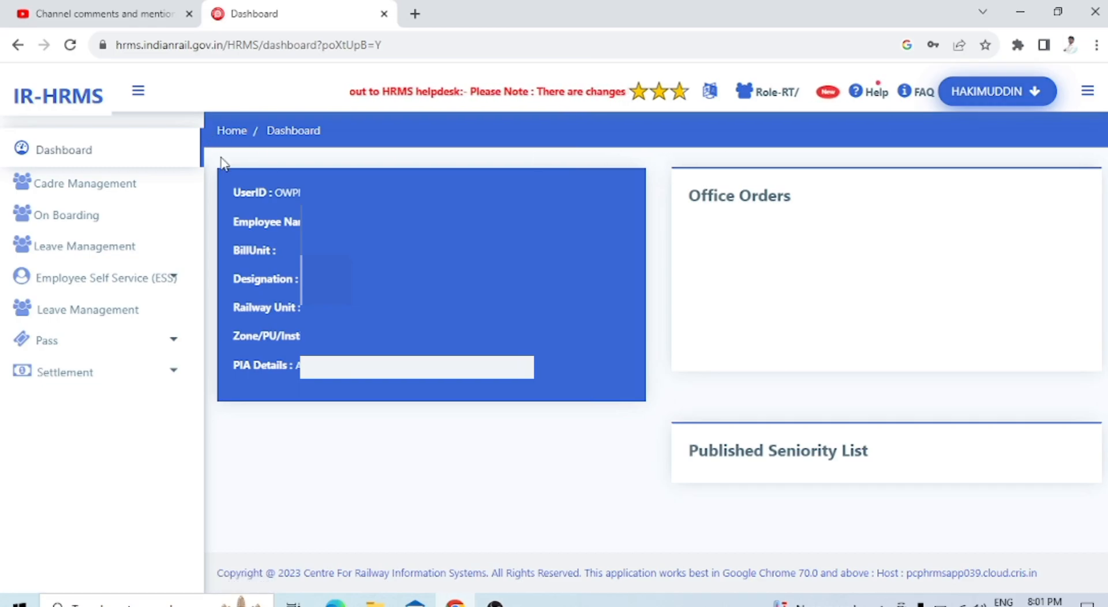
- Check the user details on the dashboard and open the Apply for e-Pass/e-PTO page
drag(300, 192, 272, 192)
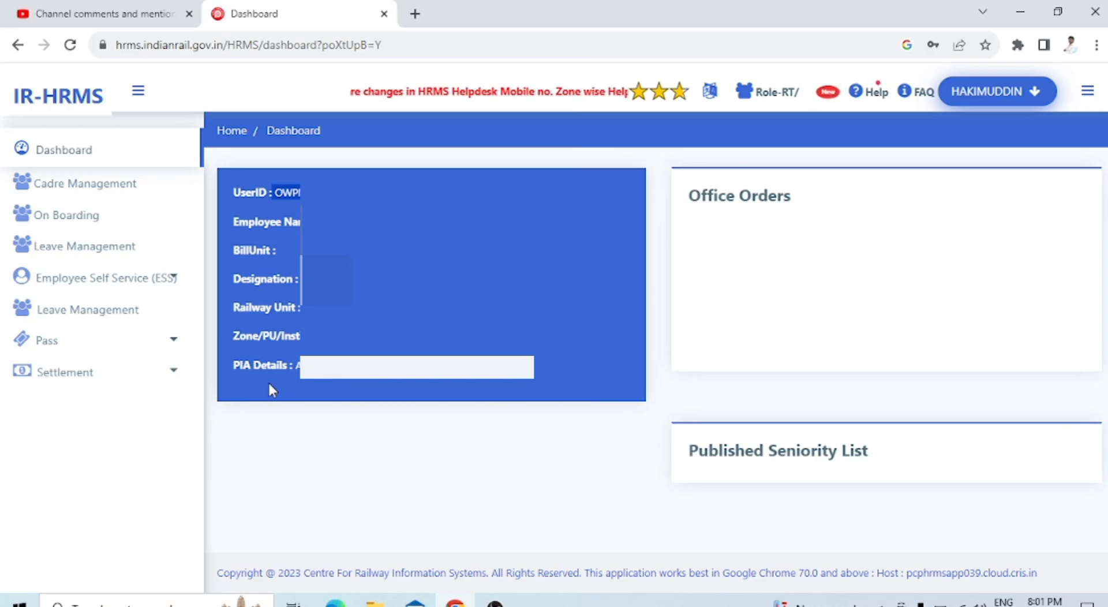
drag(296, 365, 323, 366)
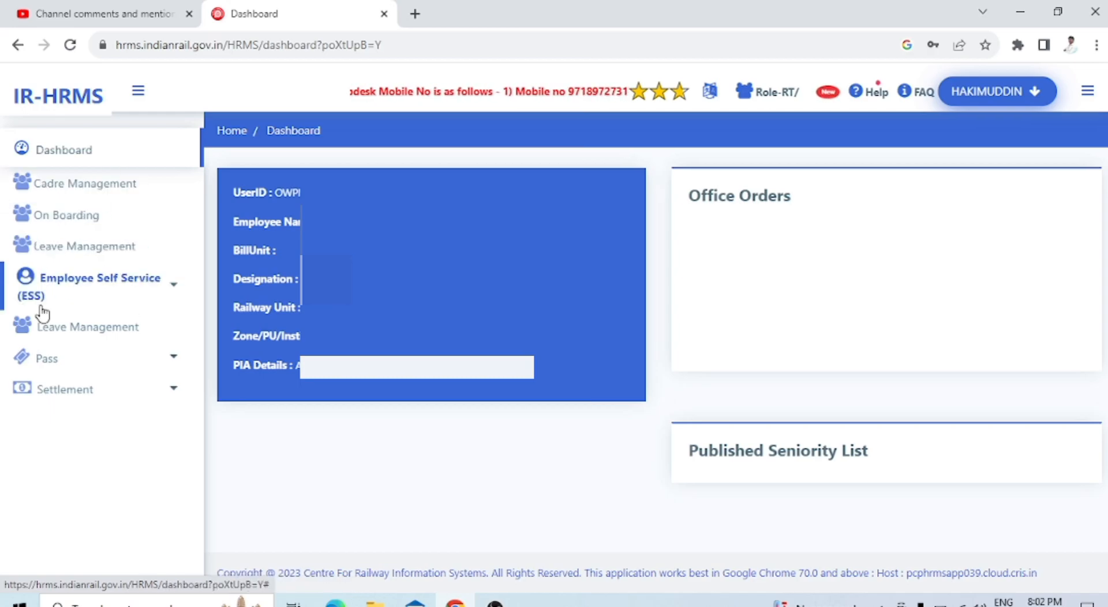
click(97, 348)
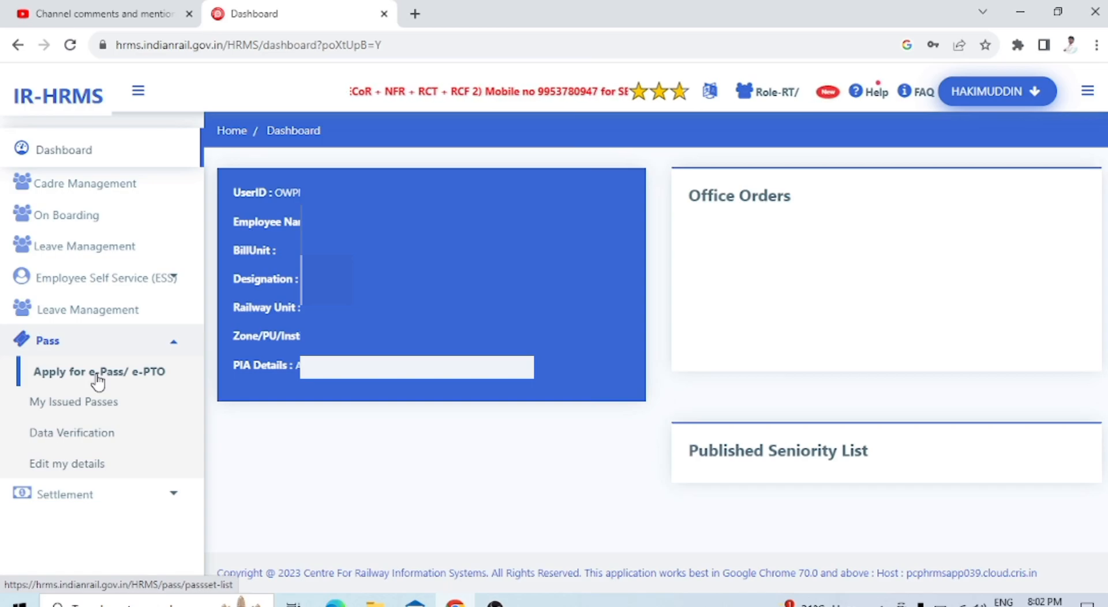
click(97, 378)
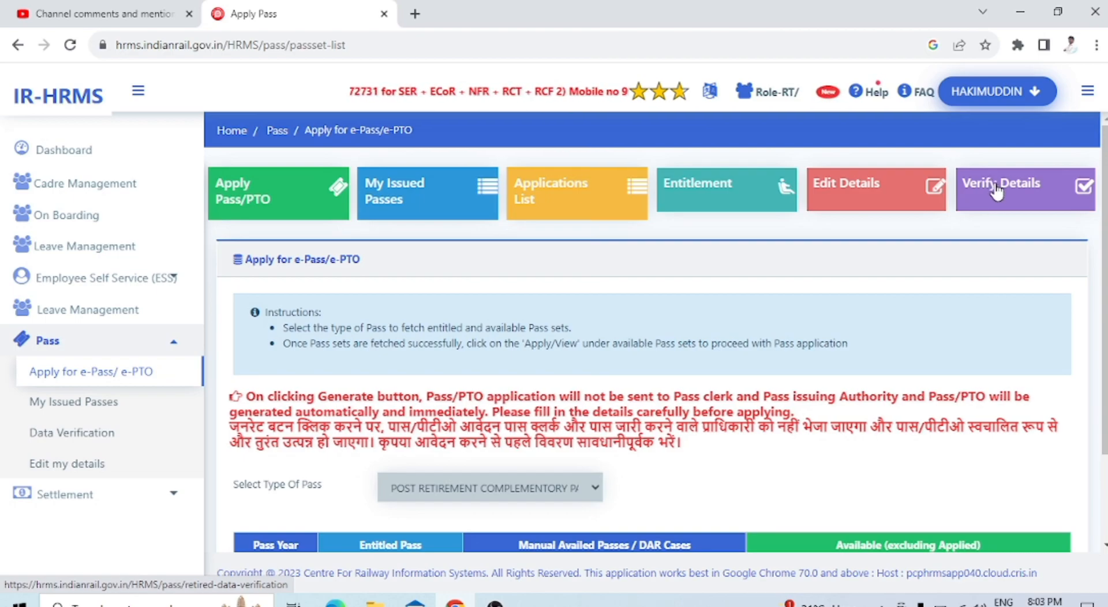
- Dismiss the OneDrive backup notification and open the application for the available 2023 full-set post retirement complementary pass
scroll(593, 285, down, 2)
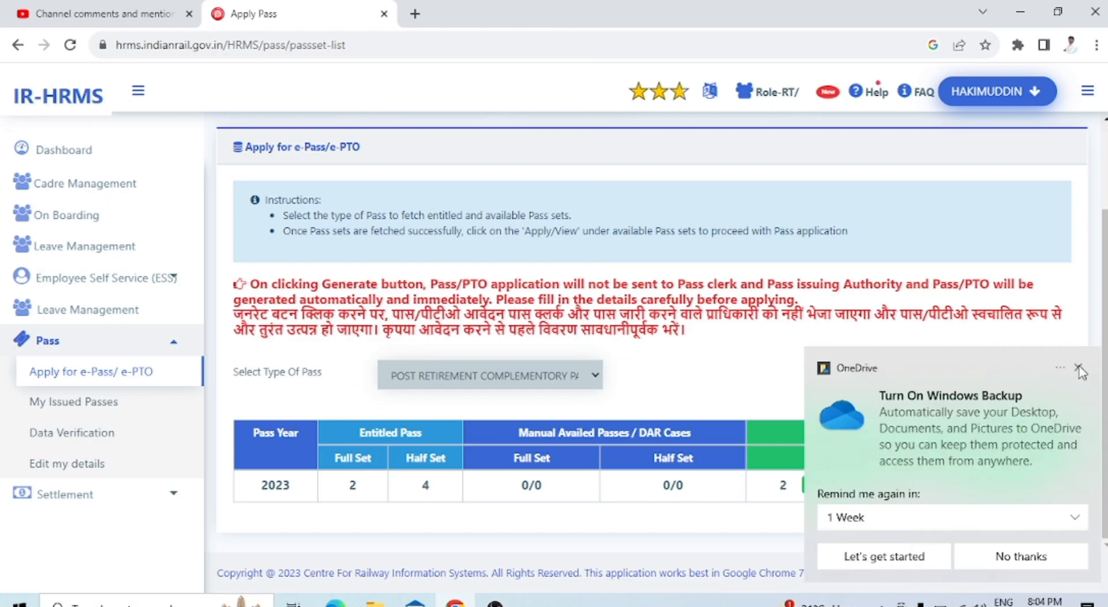
click(1078, 367)
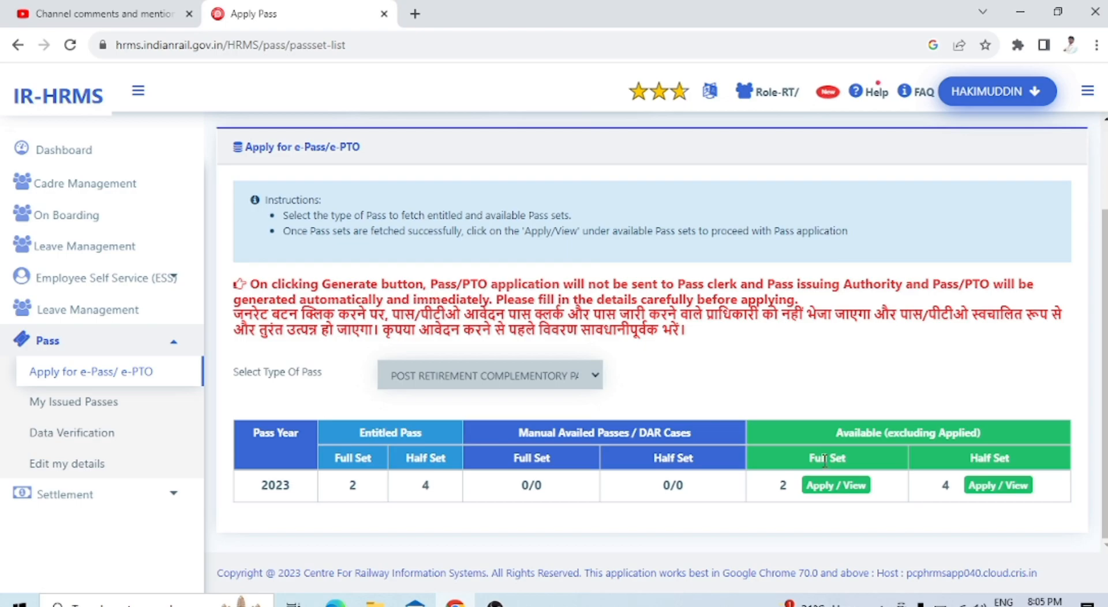
click(816, 489)
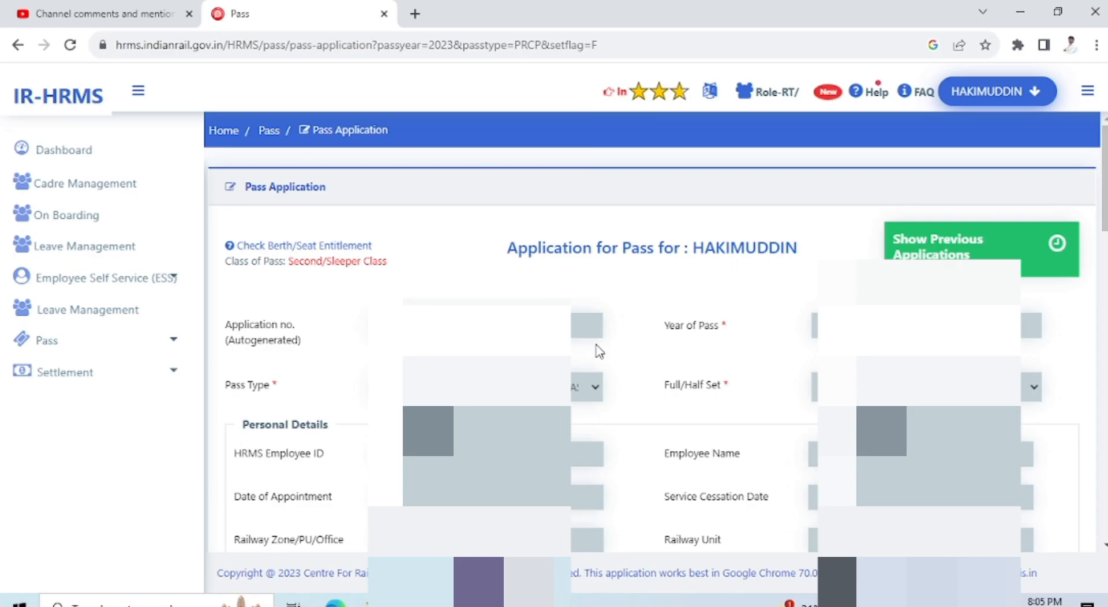
- Review the pass application's applicant heading, class of pass and personal details
drag(506, 248, 719, 248)
drag(795, 247, 688, 252)
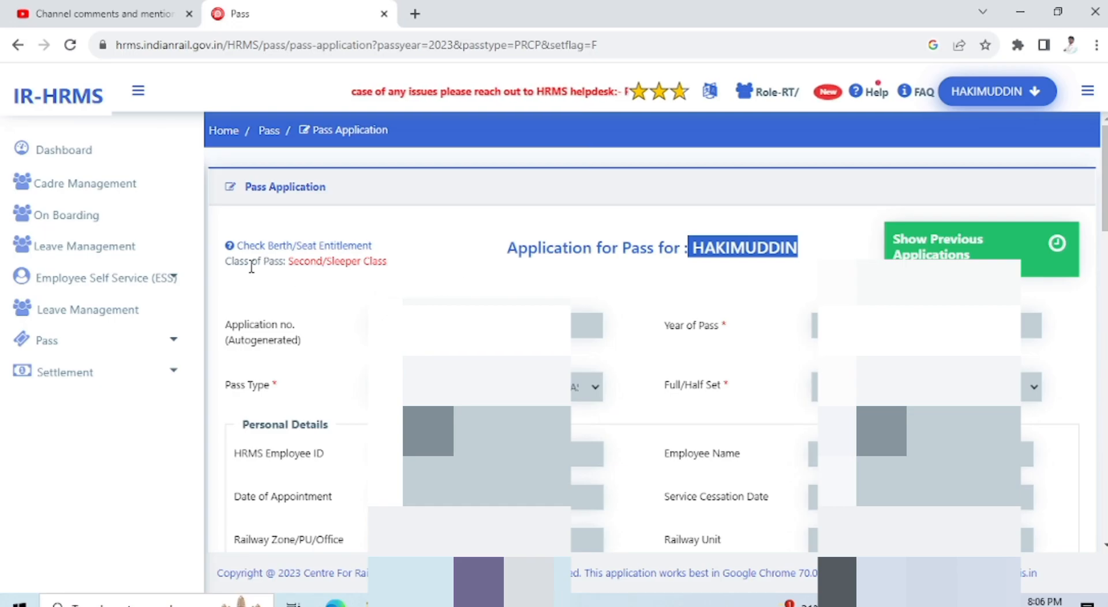
drag(226, 260, 276, 261)
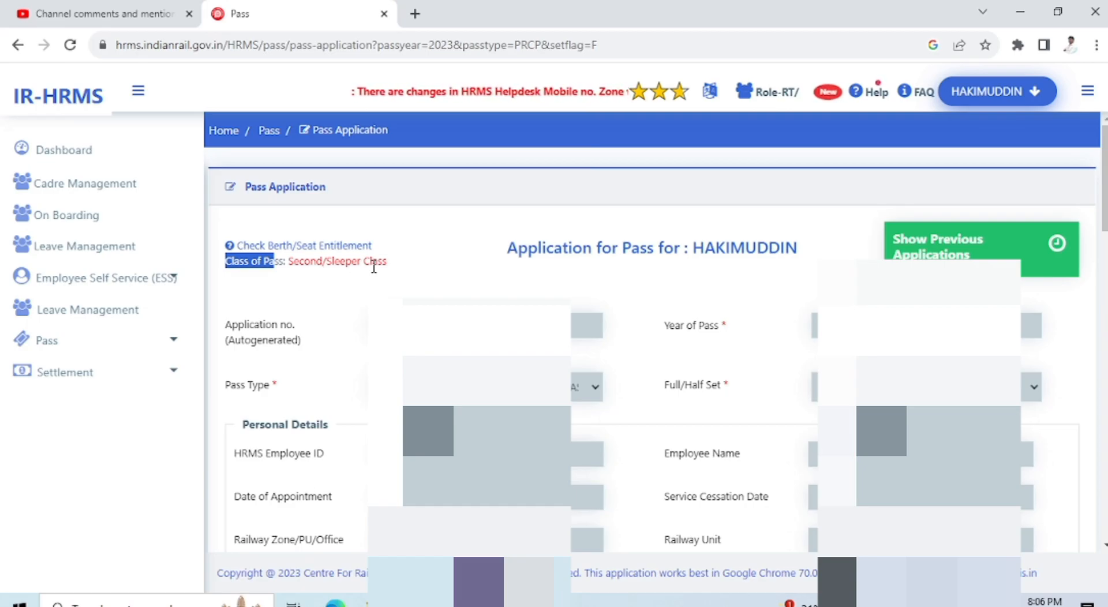
drag(397, 266, 289, 258)
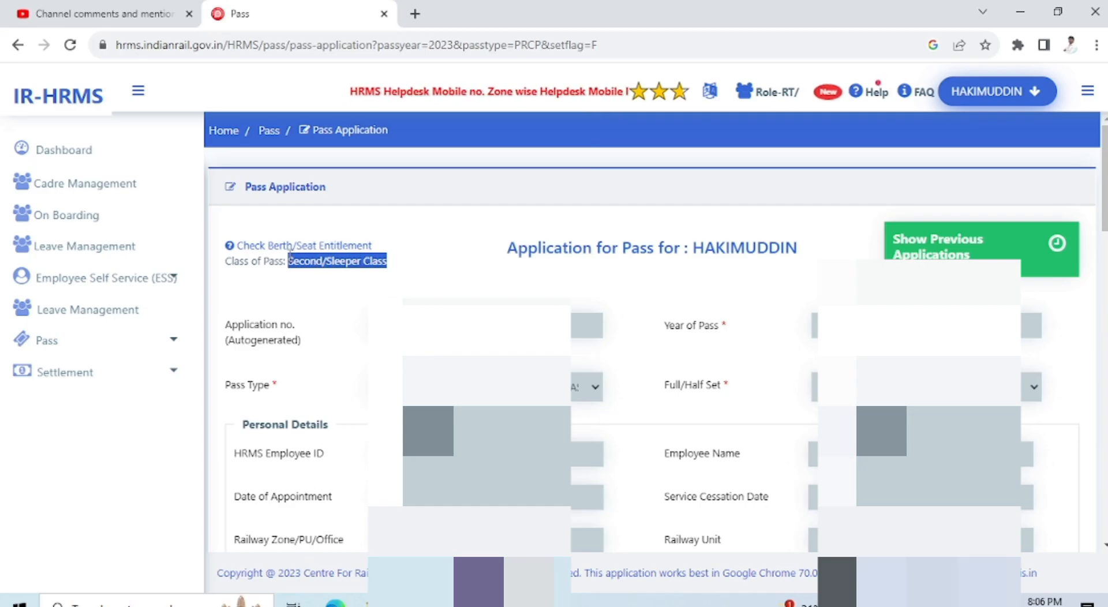
click(302, 281)
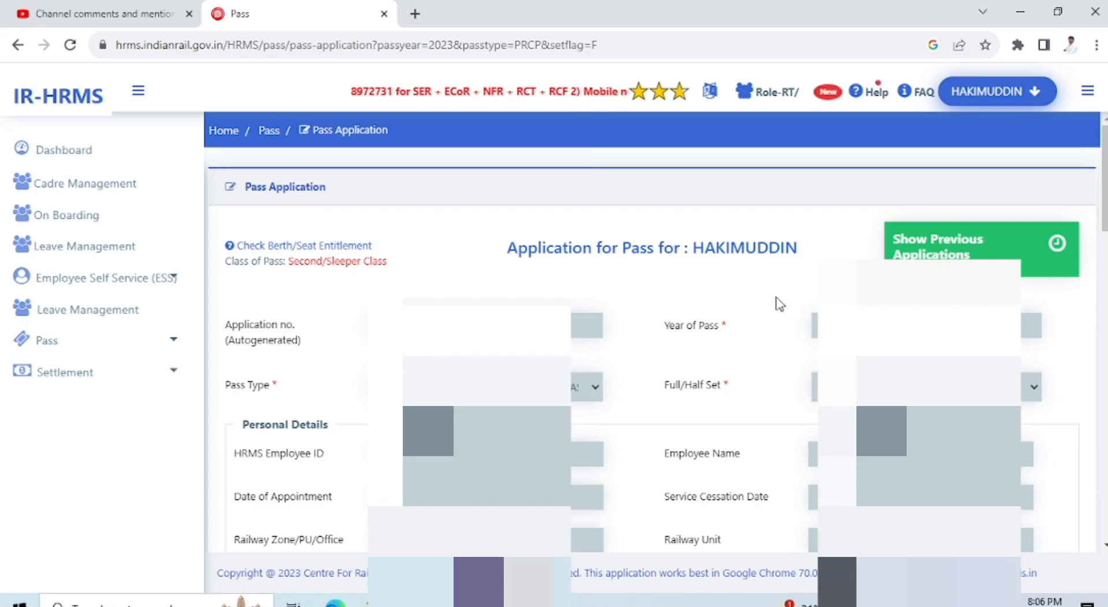
scroll(777, 302, down, 1)
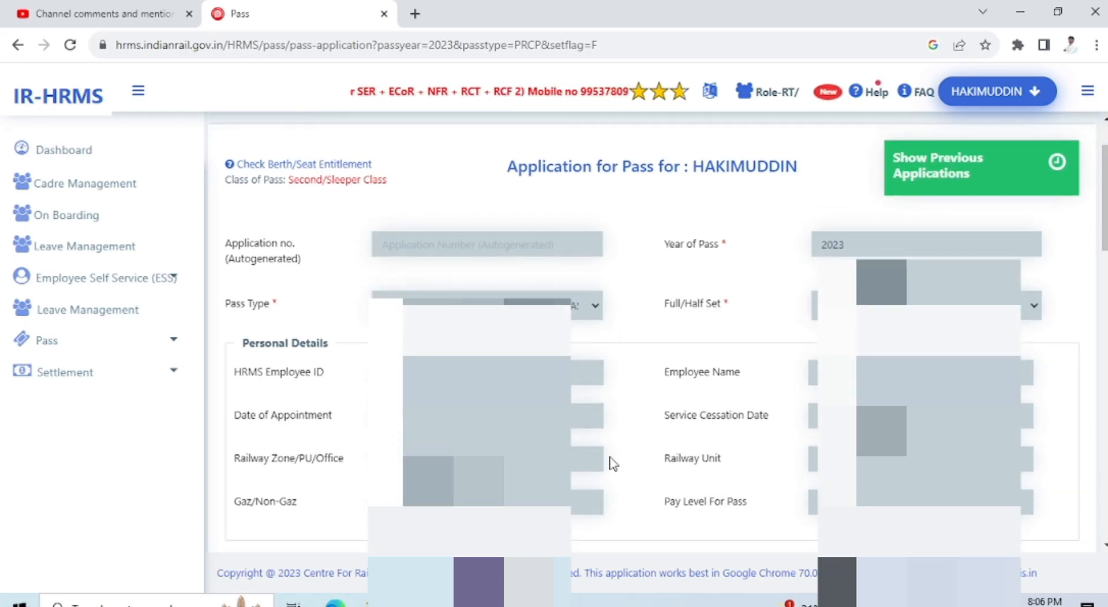
scroll(623, 462, down, 1)
- Set the outward journey's starting station to KOLKATA HOWRAH JUNCTION (HWH)
scroll(516, 442, down, 5)
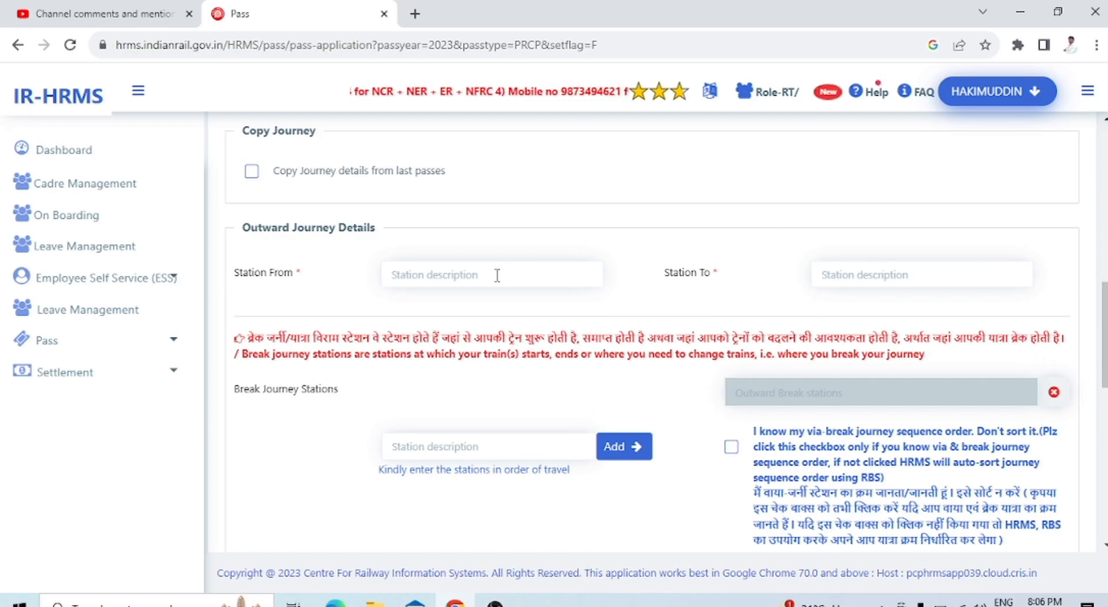
click(419, 274)
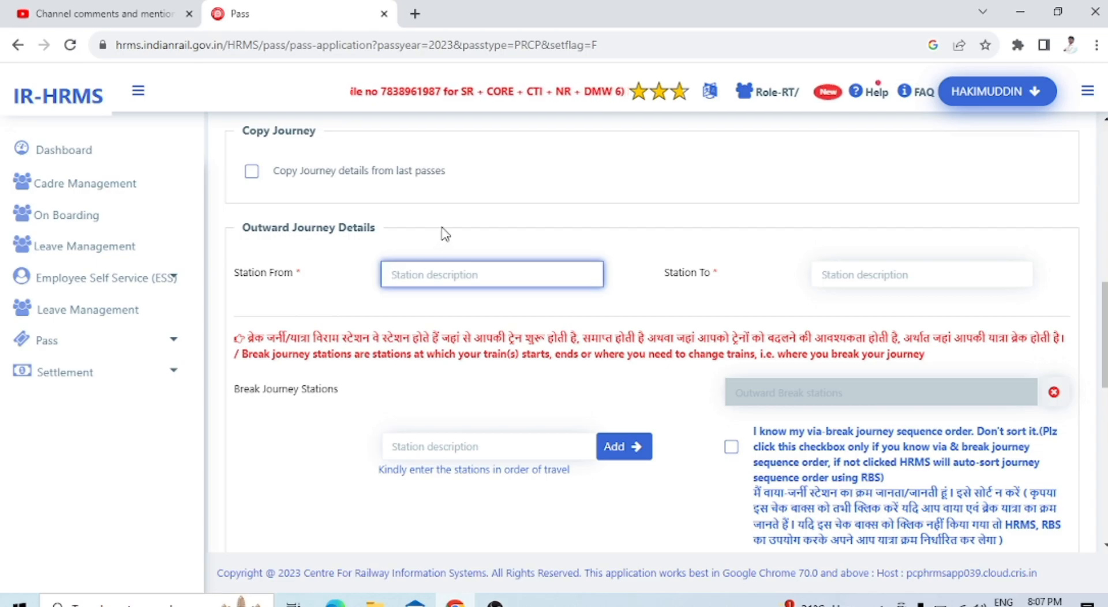
text(H)
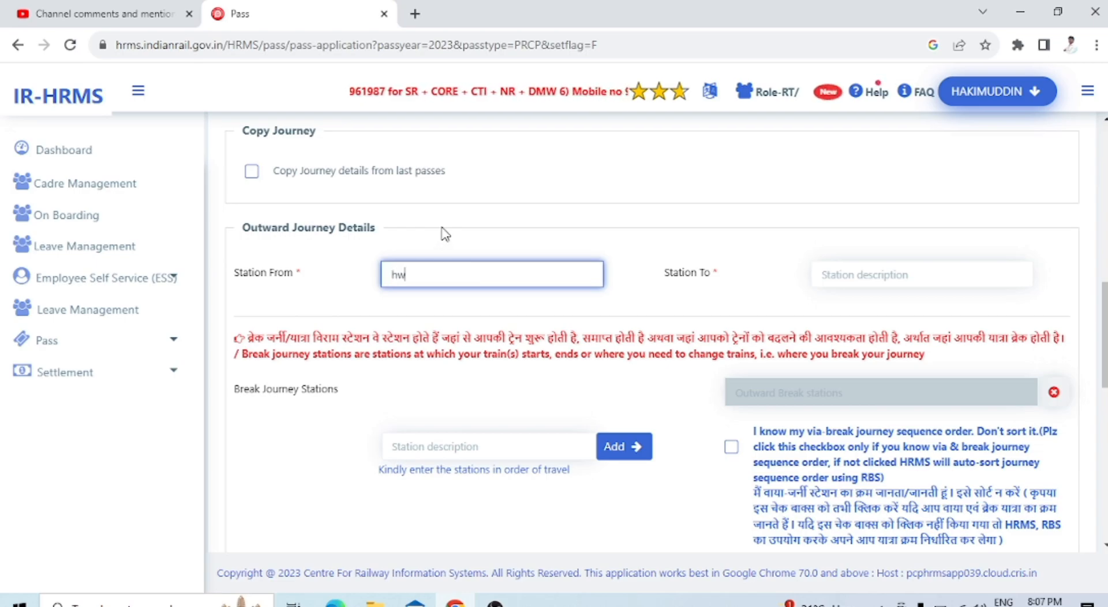
text(wh)
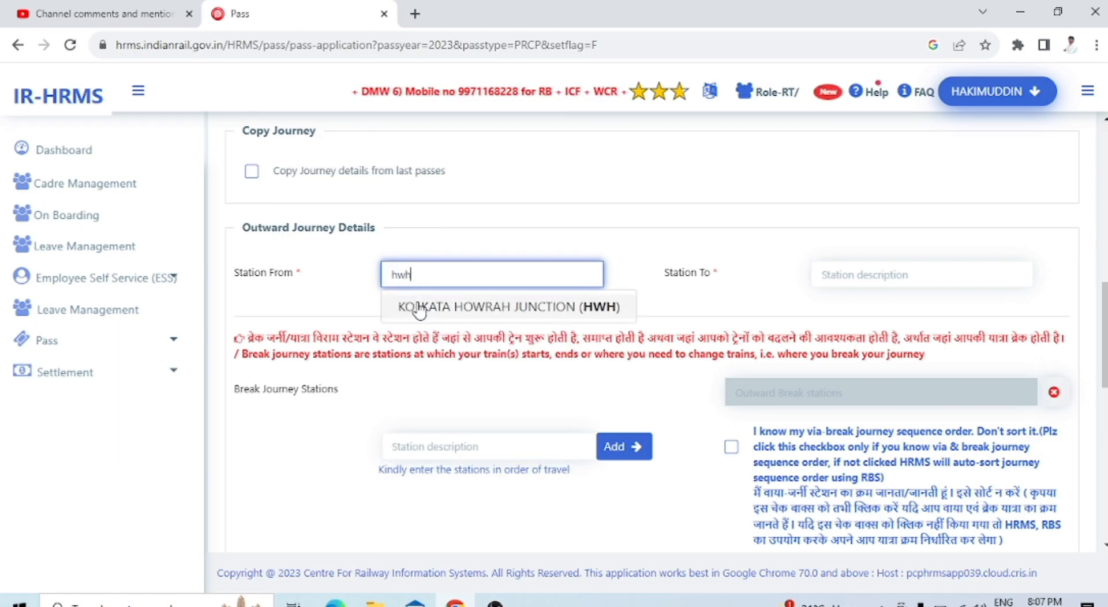
click(449, 306)
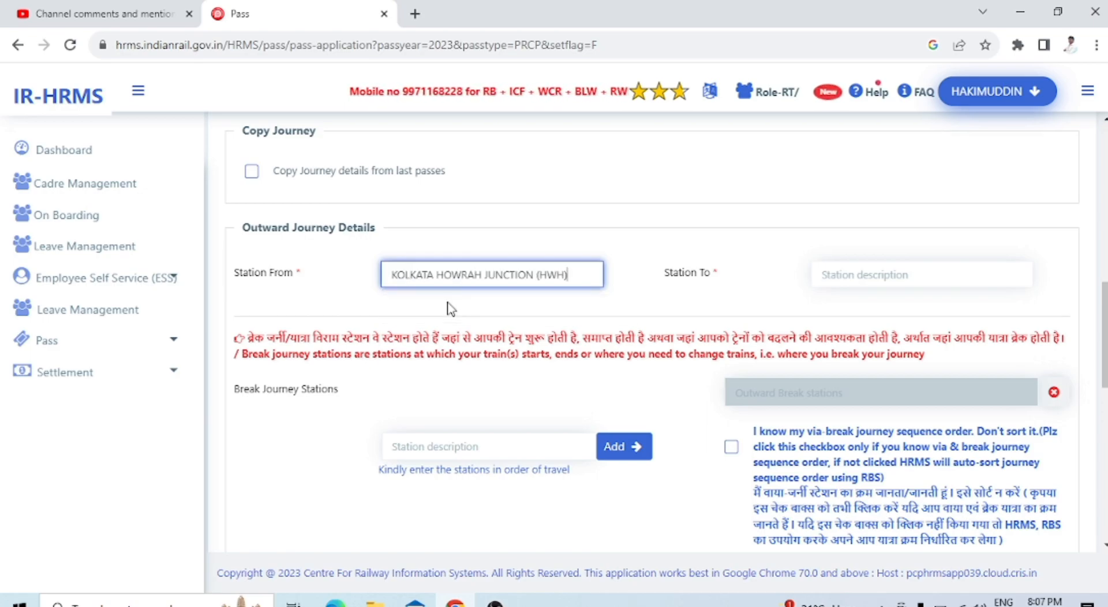
- Set the outward journey's destination station to AJMER JUNCTION (AII)
click(843, 279)
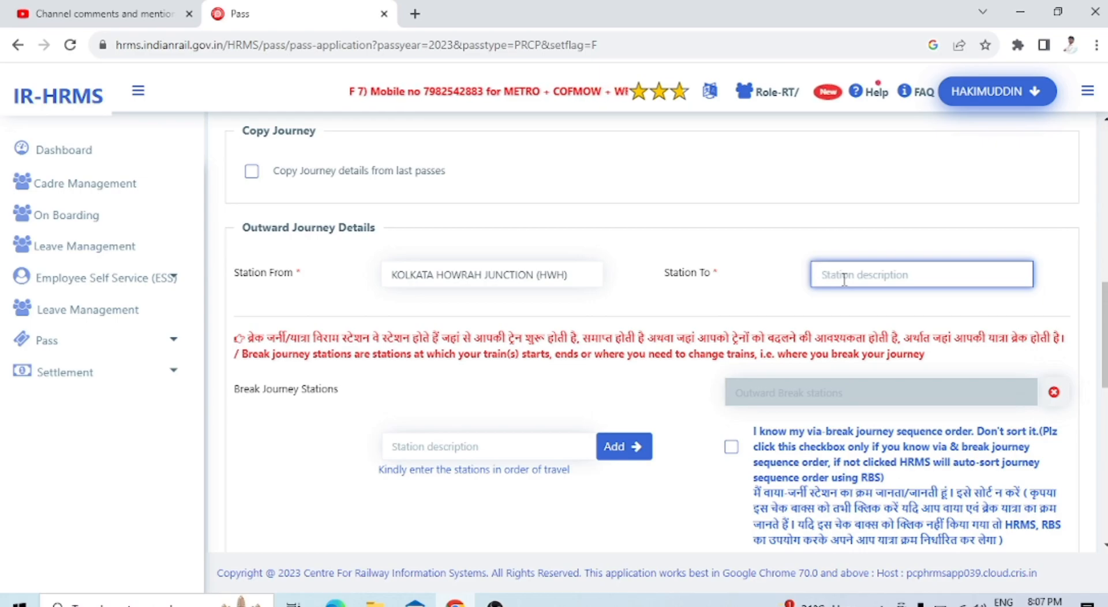
text(a)
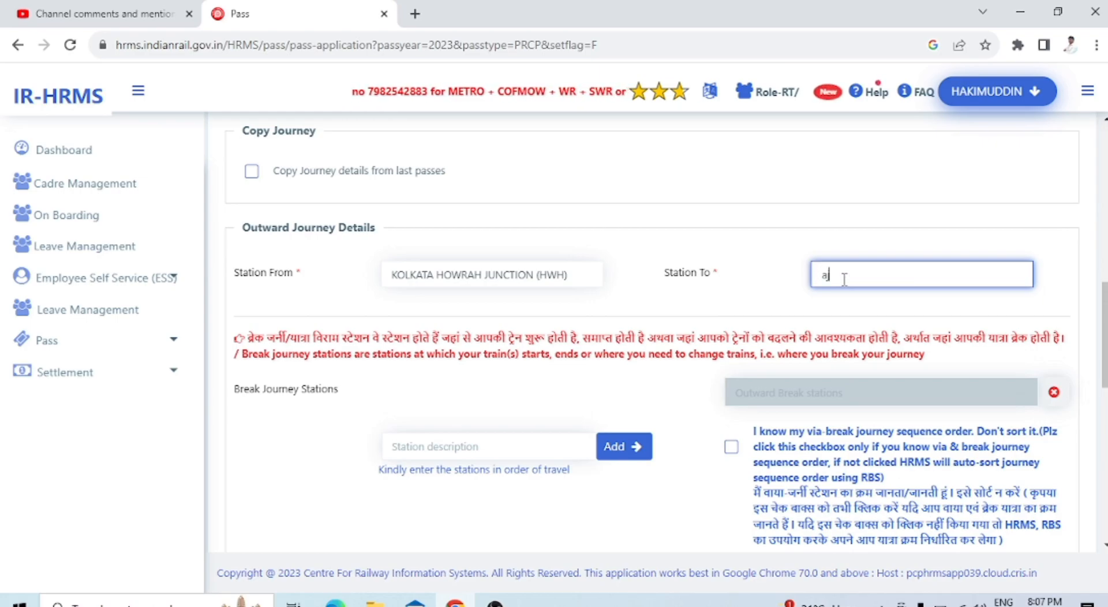
text(jmer JUNCTION (AII)
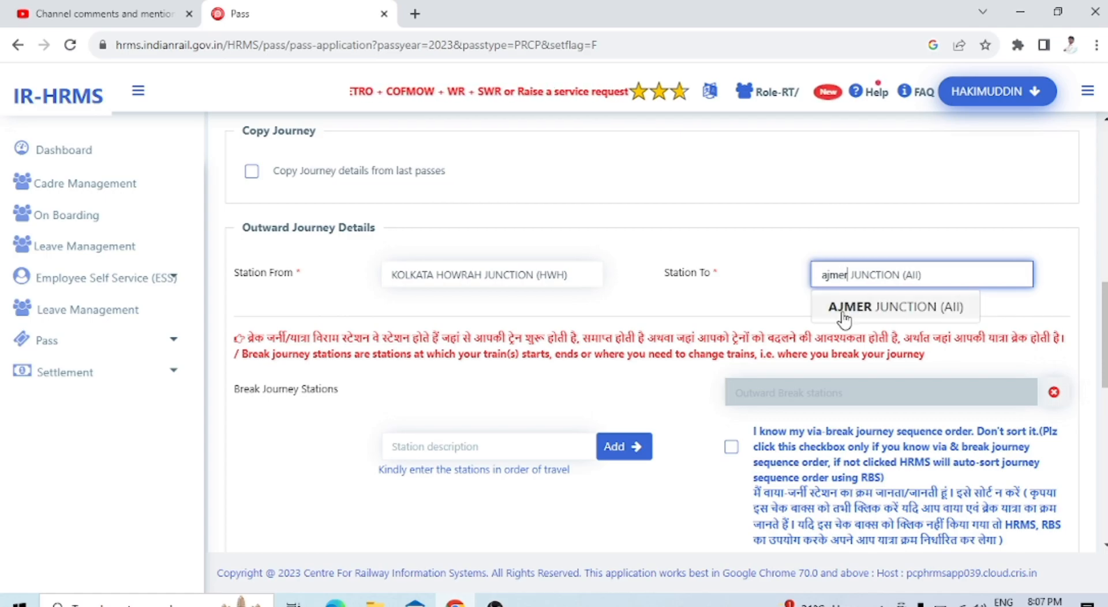
click(883, 308)
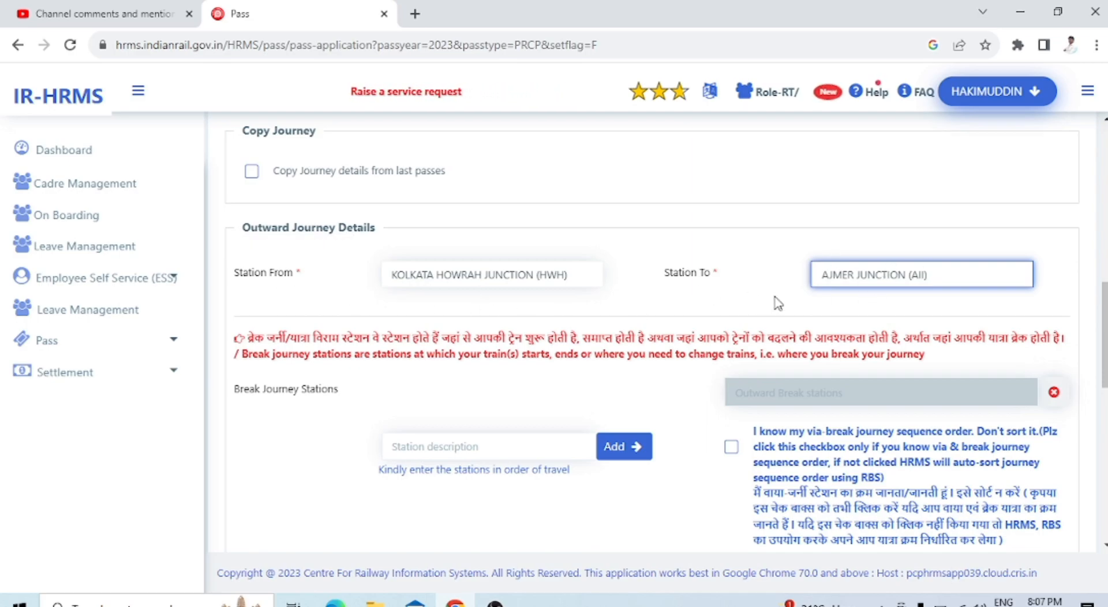
- Add MALDA TOWN (MLDT) as the first break journey station of the outward journey
scroll(733, 286, down, 3)
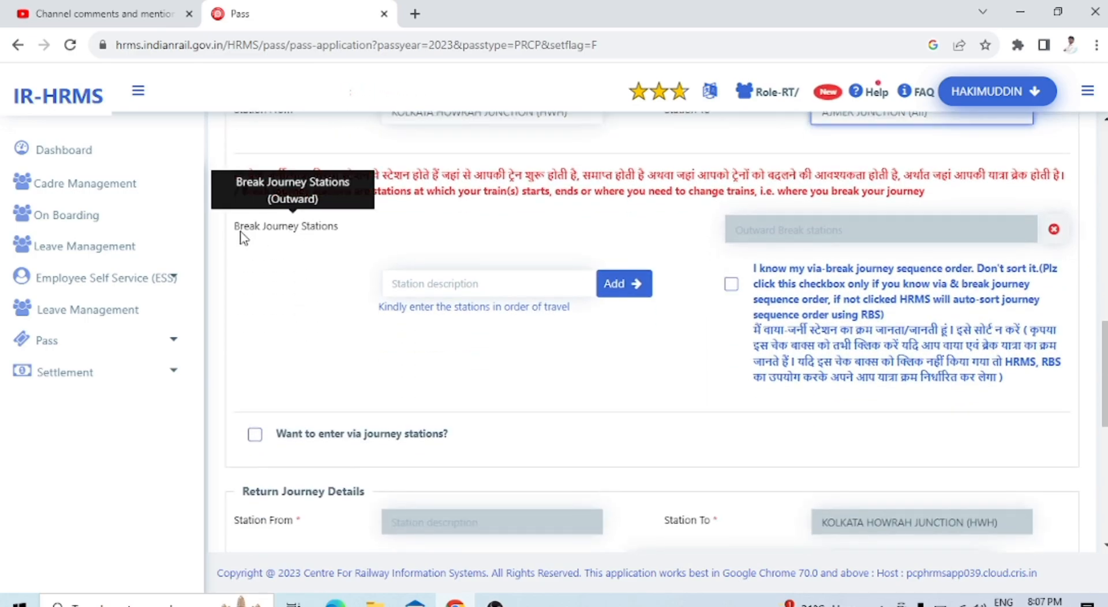
click(407, 284)
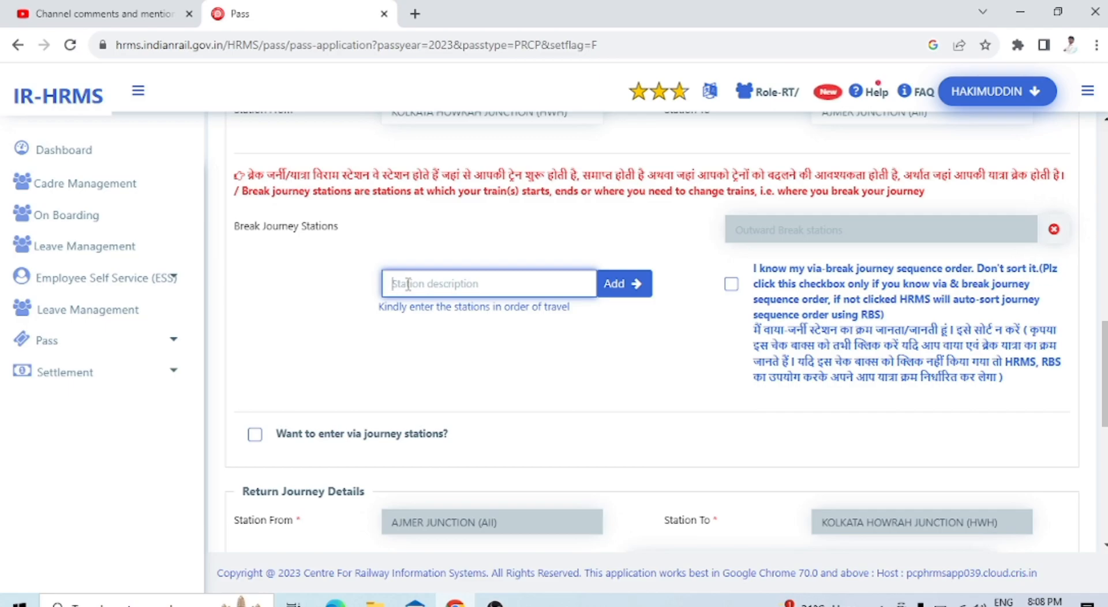
scroll(498, 284, up, 1)
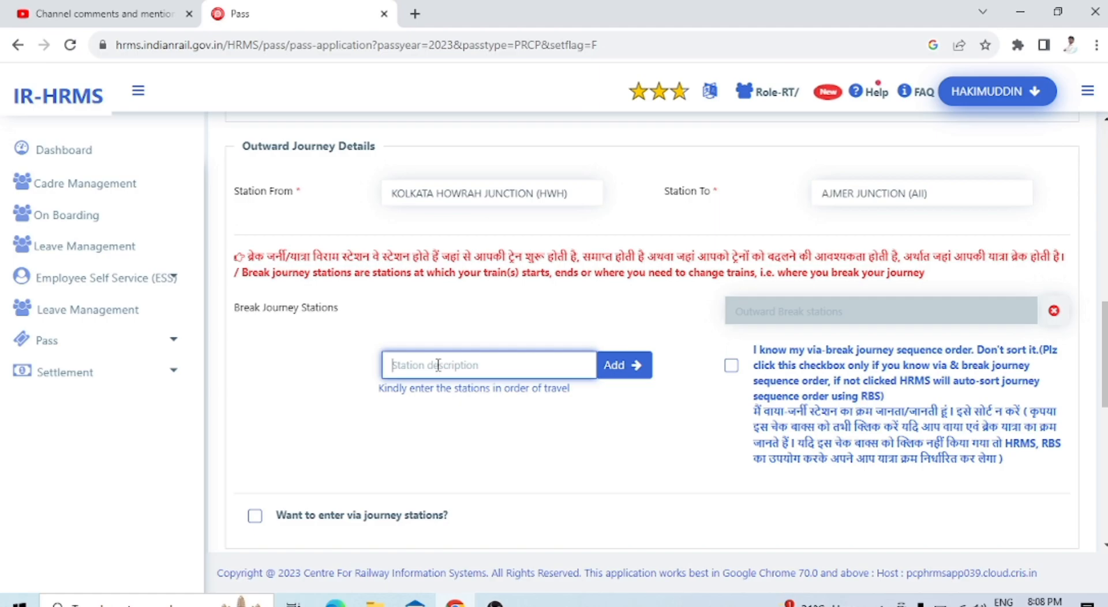
text(ml)
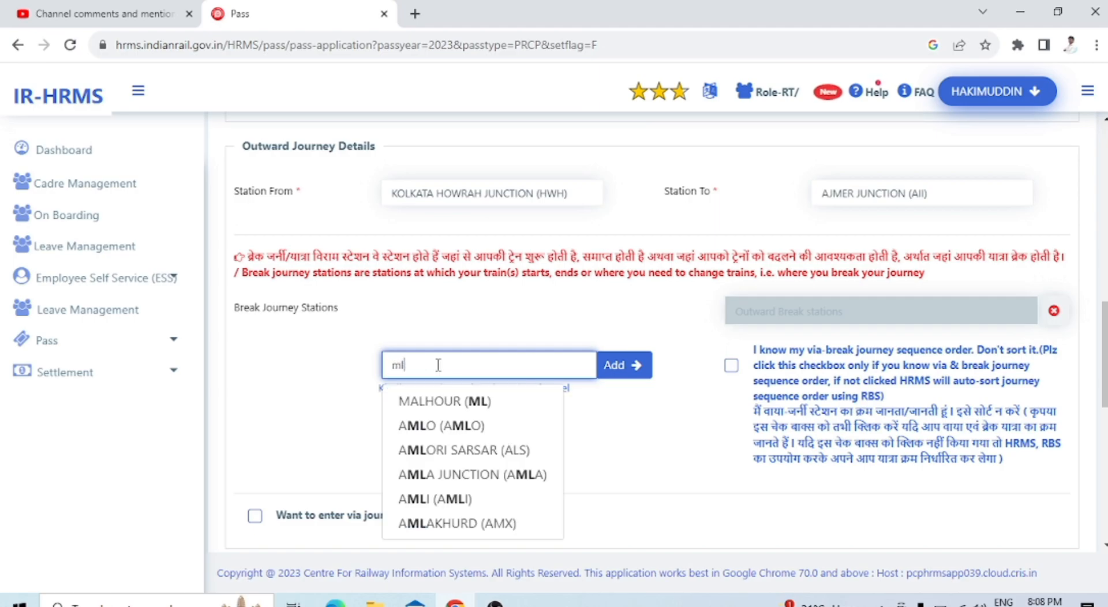
text(dt)
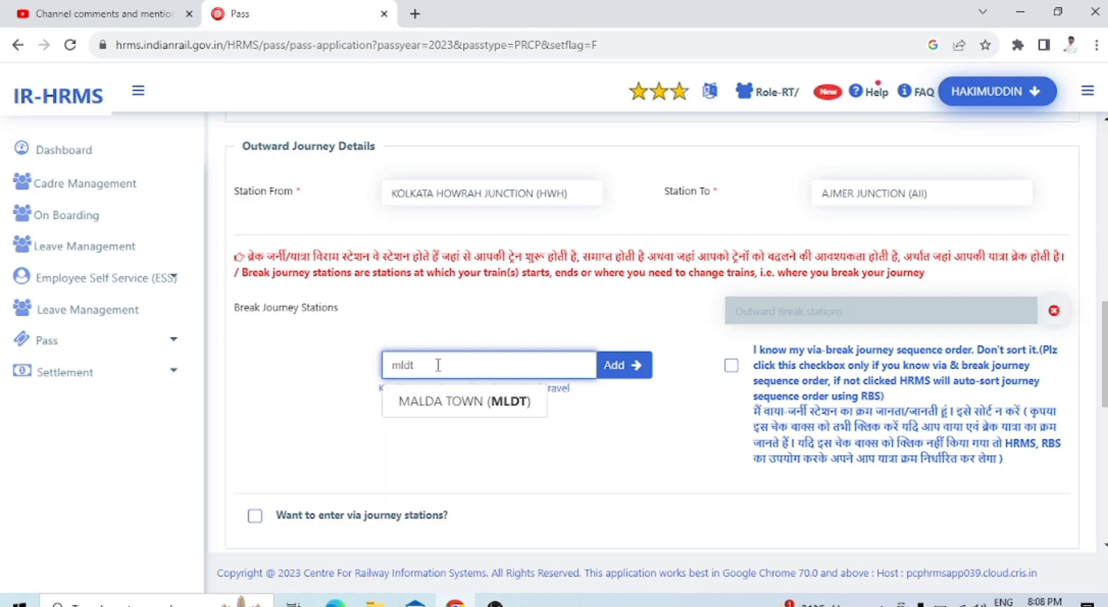
click(449, 407)
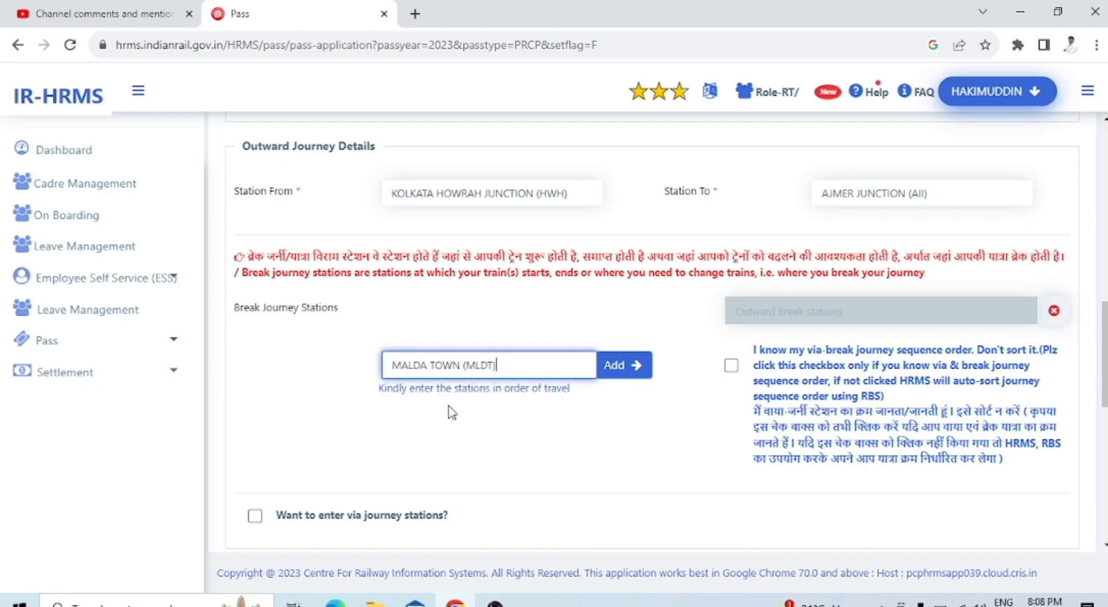
click(616, 368)
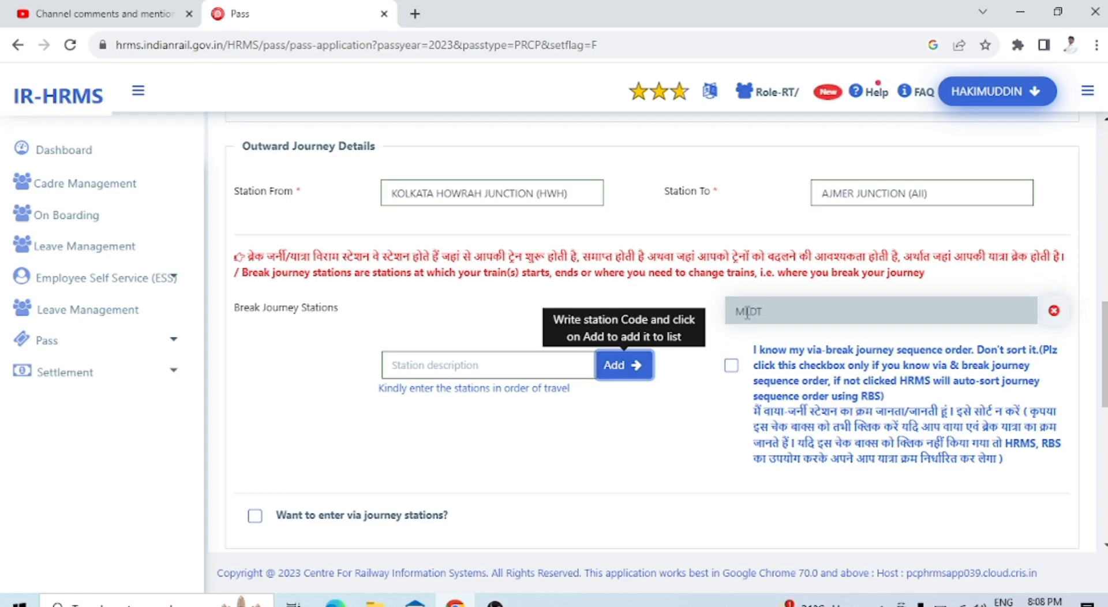
- Add SAMSI (SM) and KATIHAR JUNCTION (KIR) to the outward break journey stations, in that order
click(476, 363)
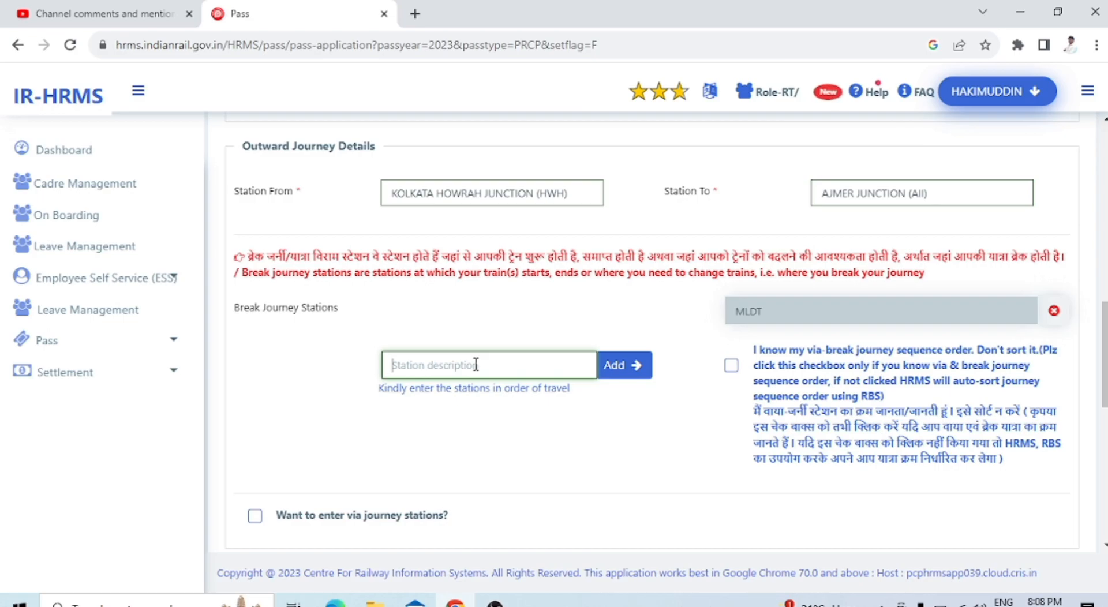
text(sm)
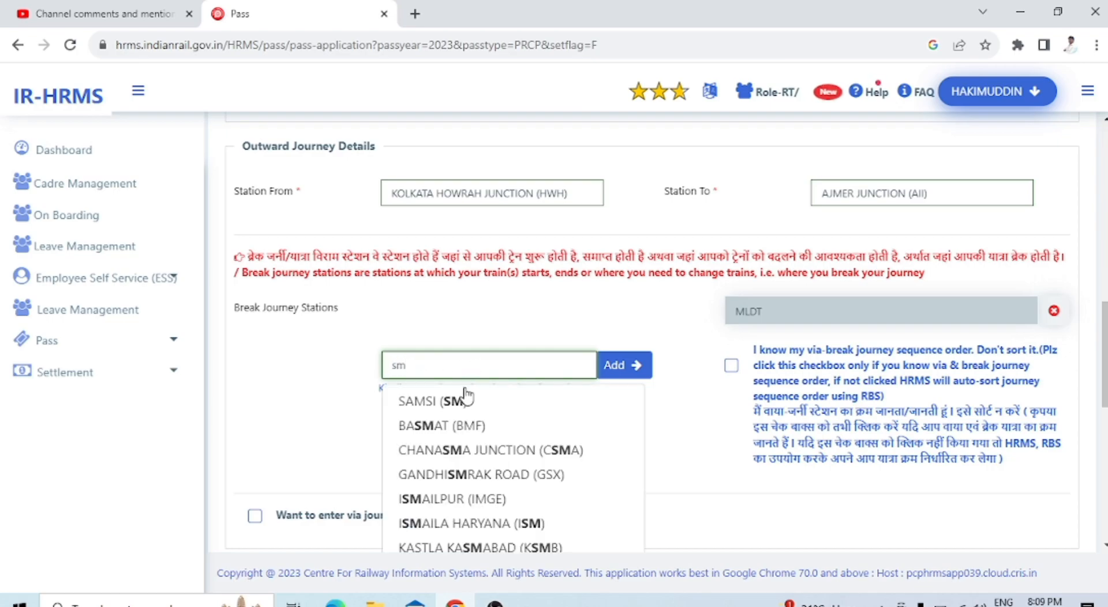
click(418, 402)
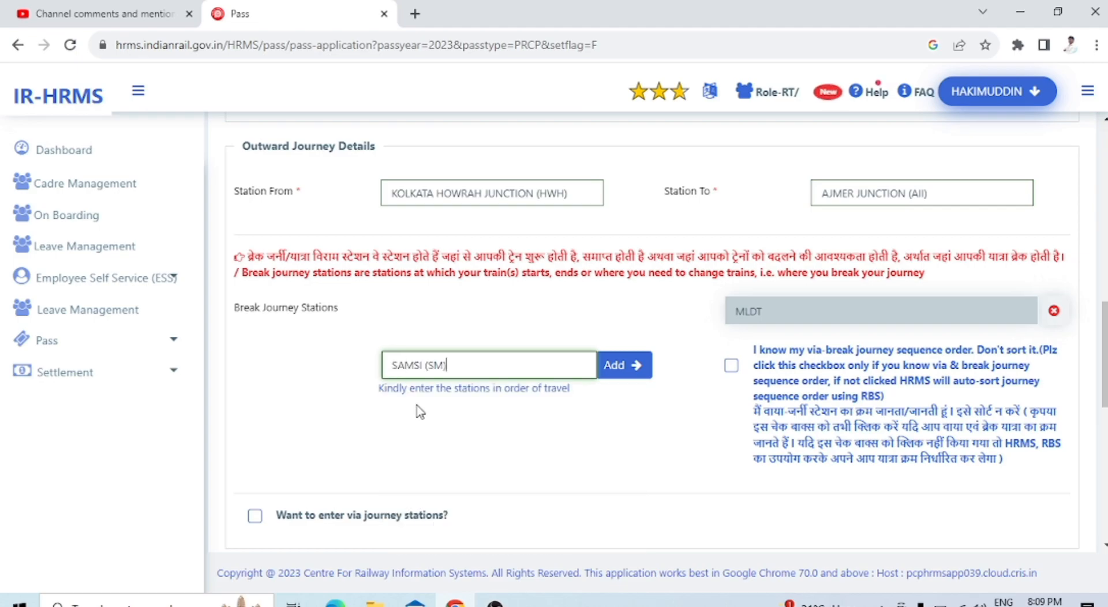
click(610, 373)
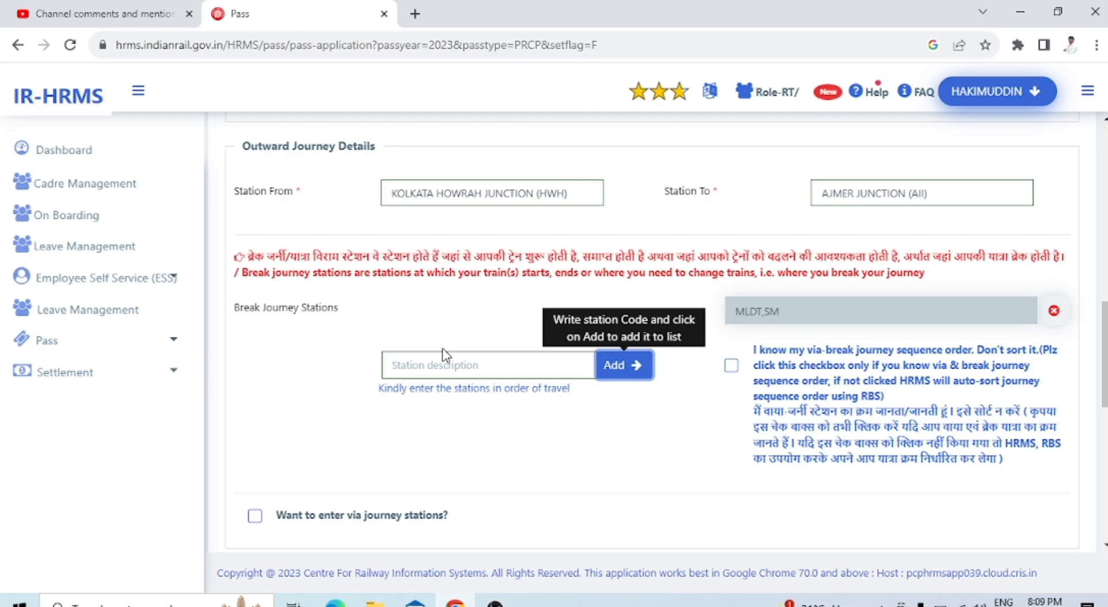
click(447, 369)
text(kir)
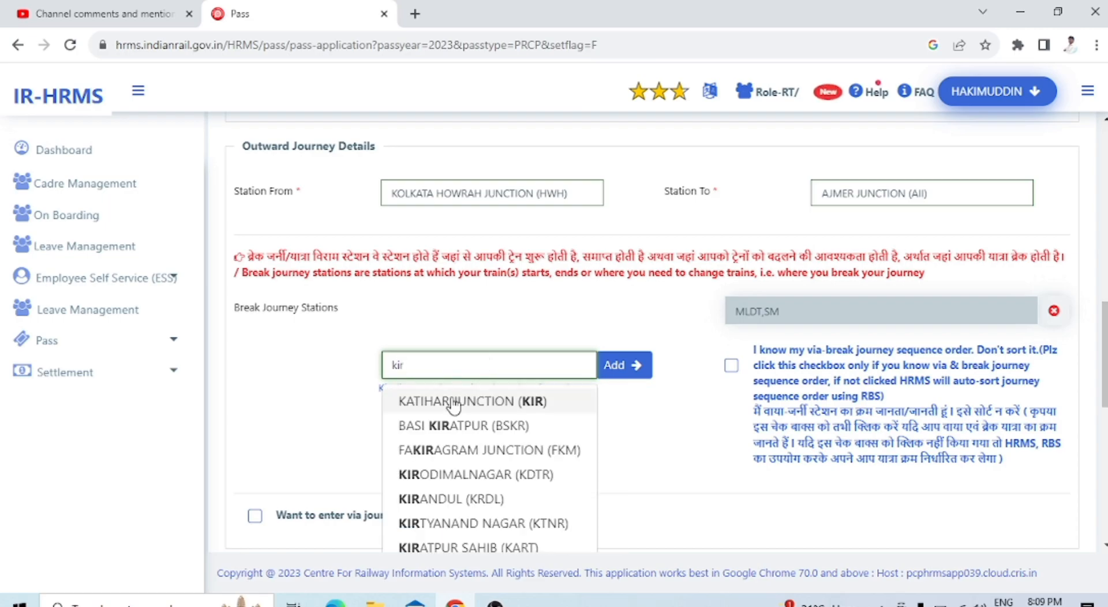
click(455, 401)
click(613, 365)
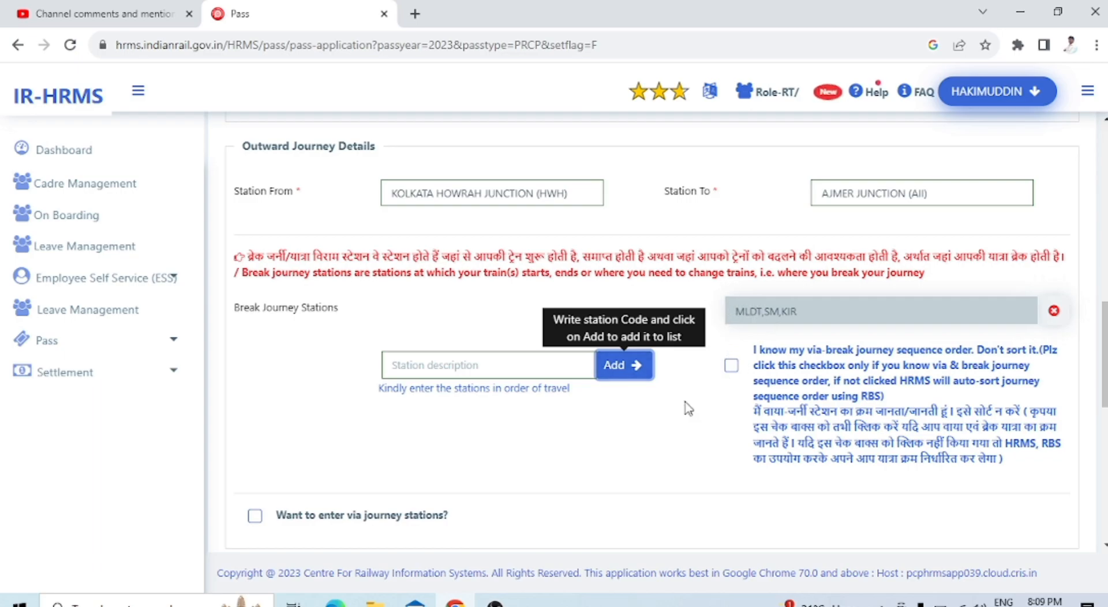
- Review the return journey's stations and break journey order against the outward journey details
scroll(642, 430, down, 3)
scroll(643, 430, down, 2)
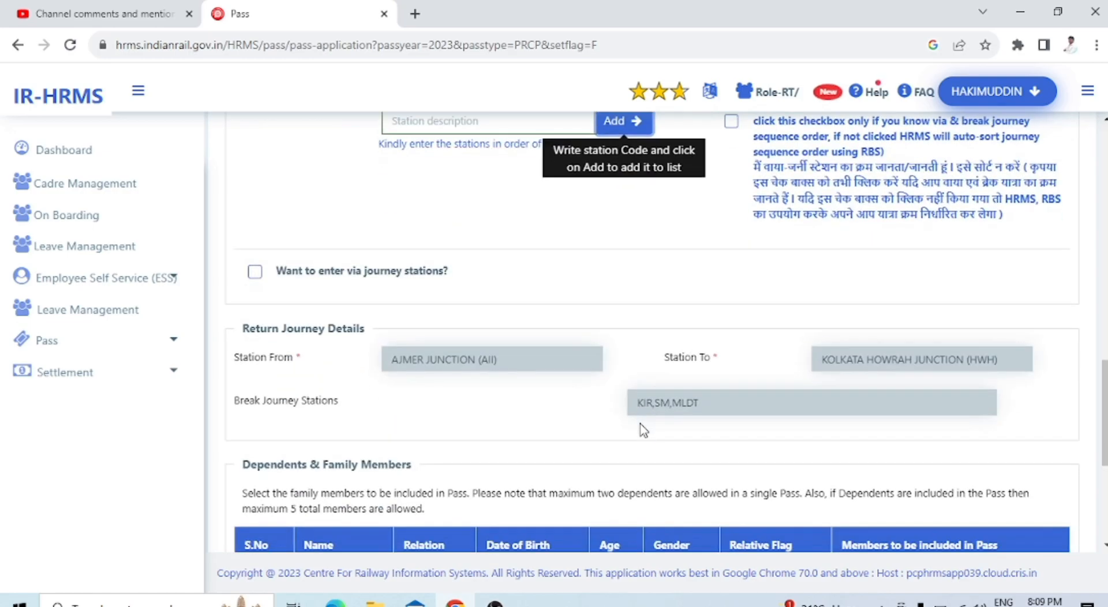
scroll(327, 307, down, 1)
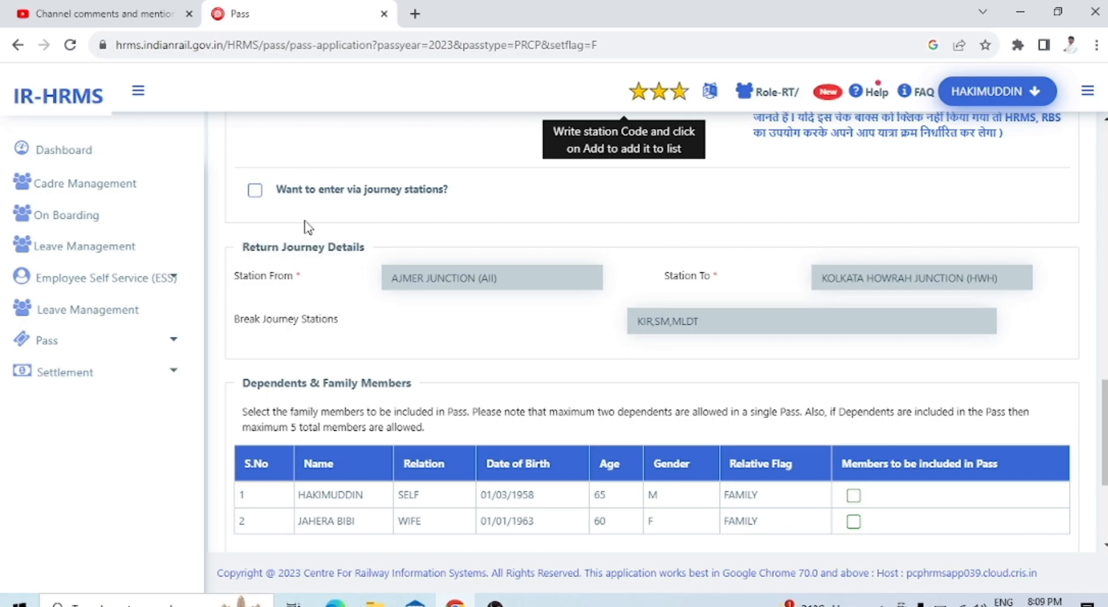
drag(242, 246, 372, 248)
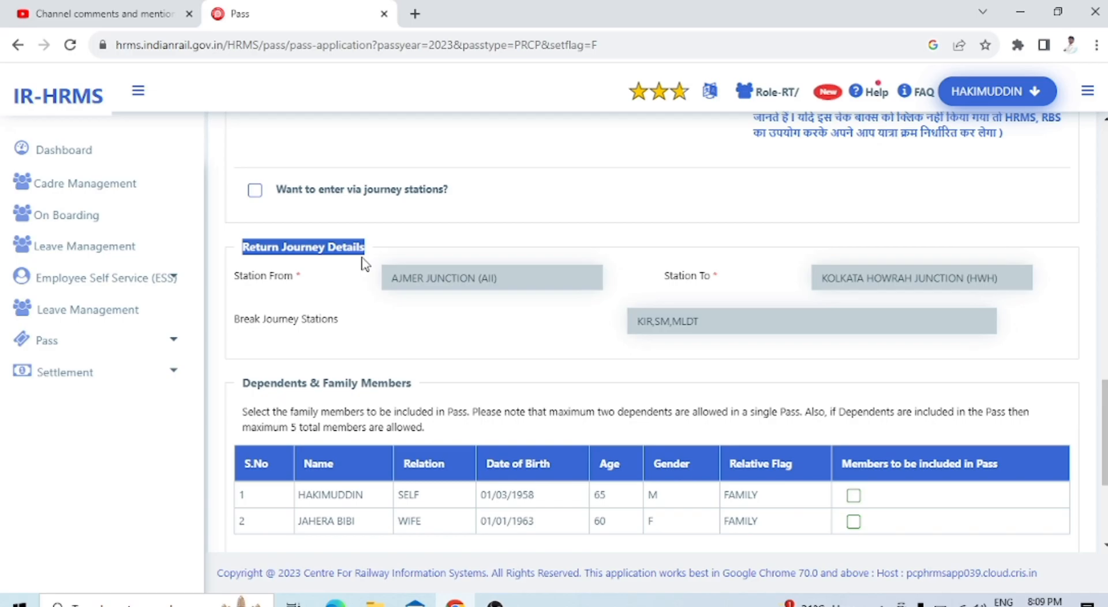
scroll(375, 213, up, 6)
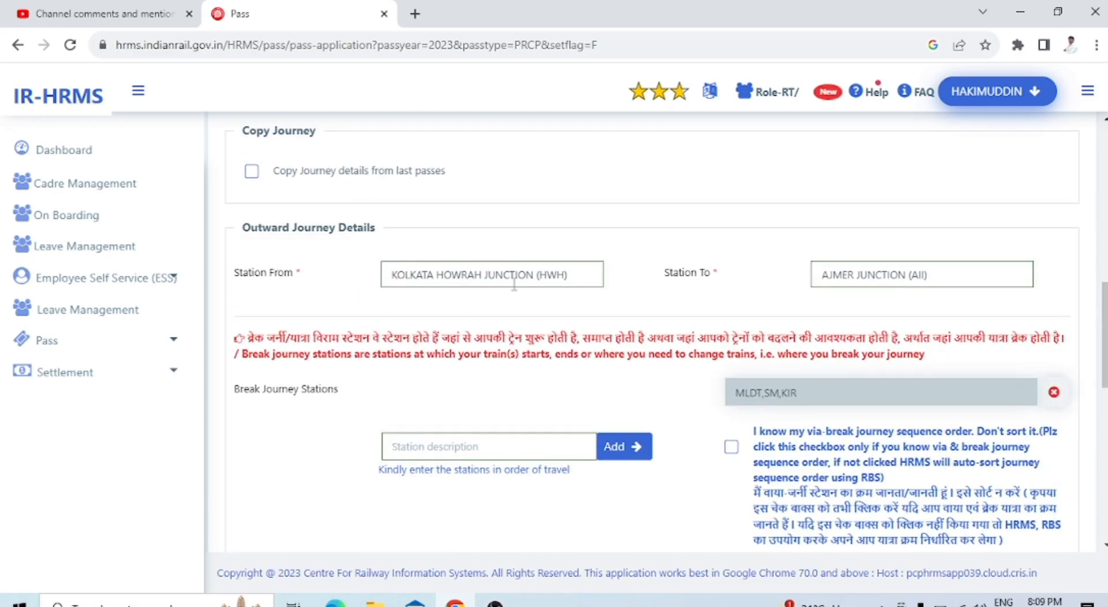
scroll(652, 282, down, 5)
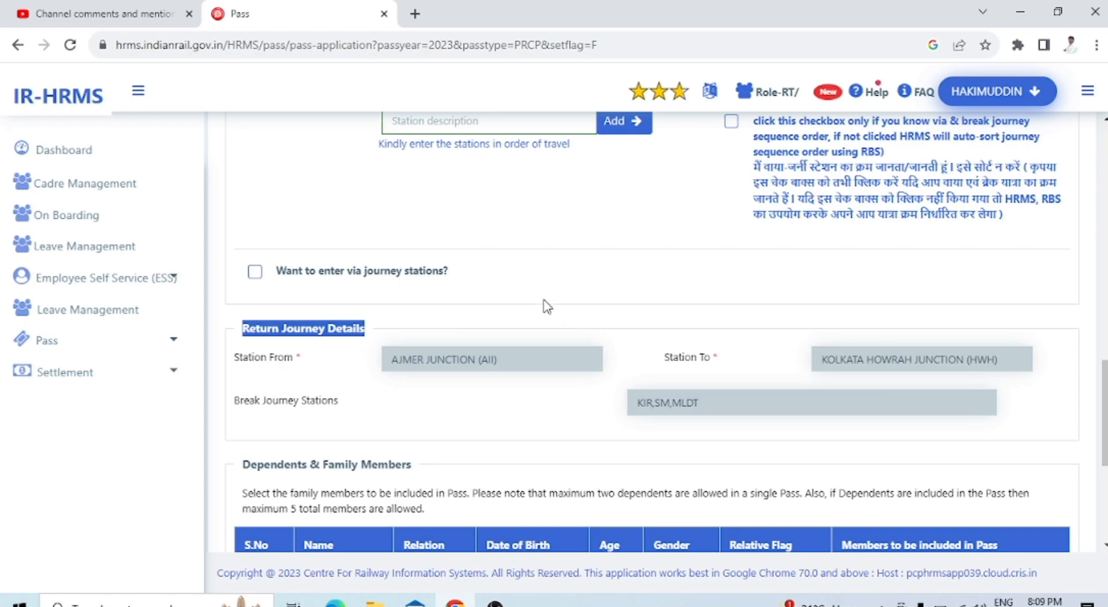
scroll(404, 255, up, 3)
scroll(668, 247, down, 5)
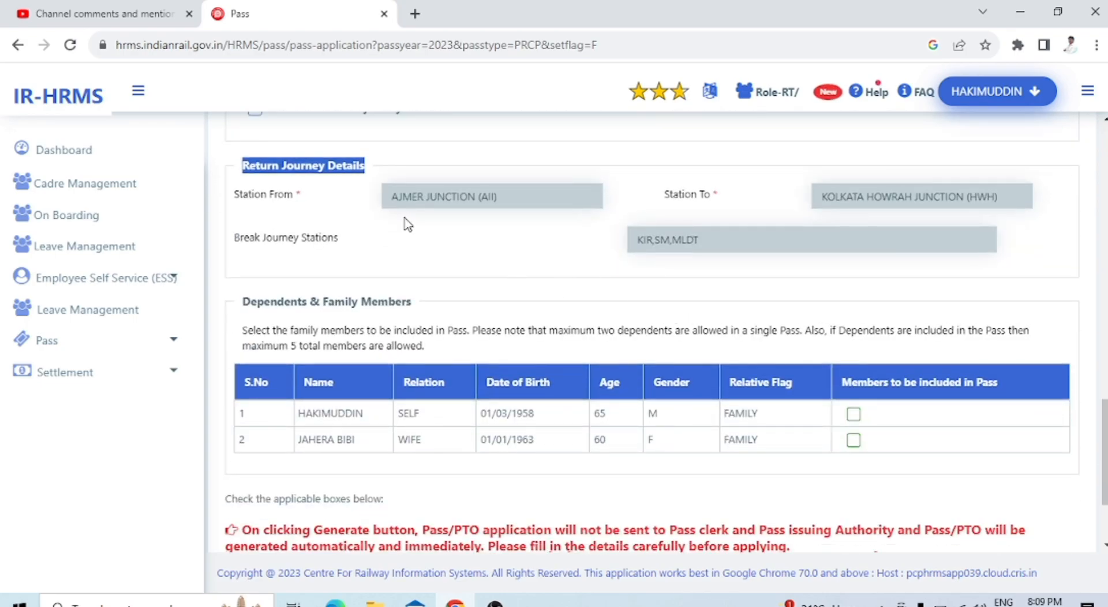
scroll(634, 224, up, 4)
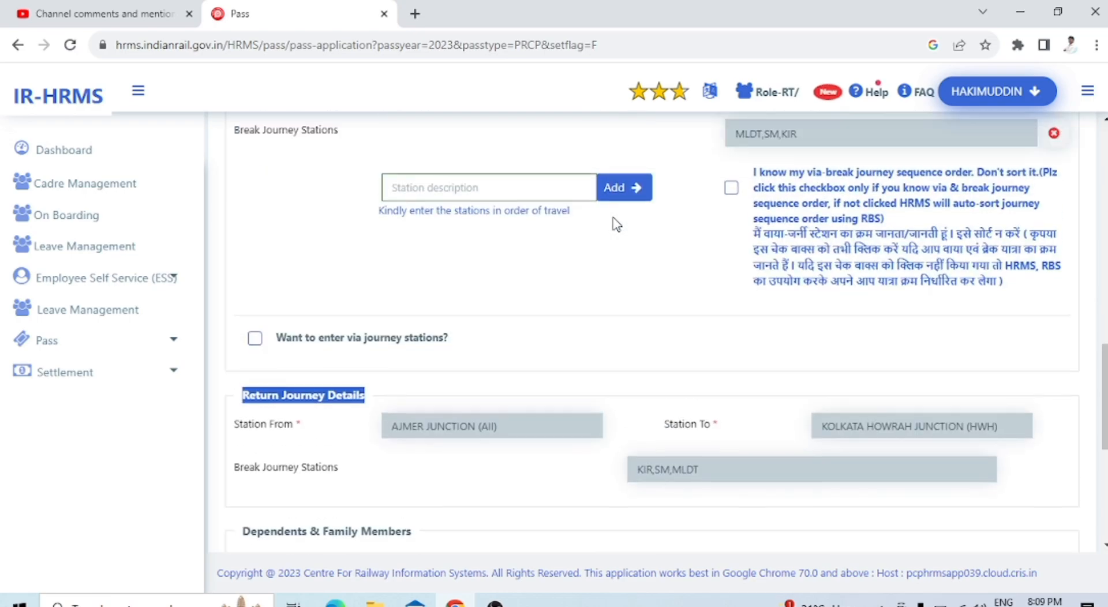
scroll(692, 421, down, 3)
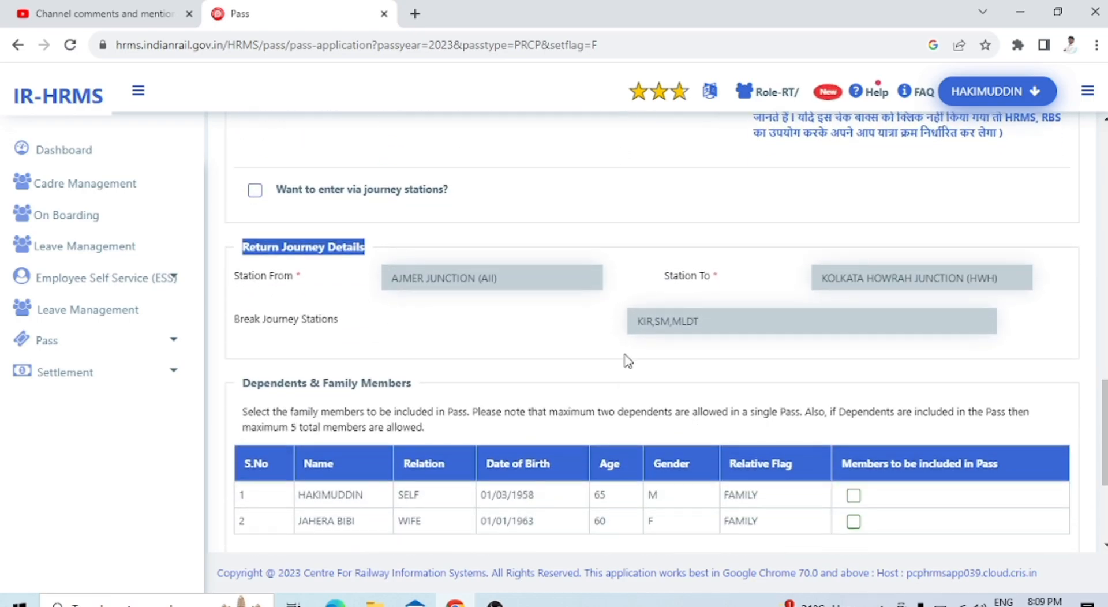
- Include both the applicant and the wife from the dependents and family members table in the pass
scroll(448, 346, down, 3)
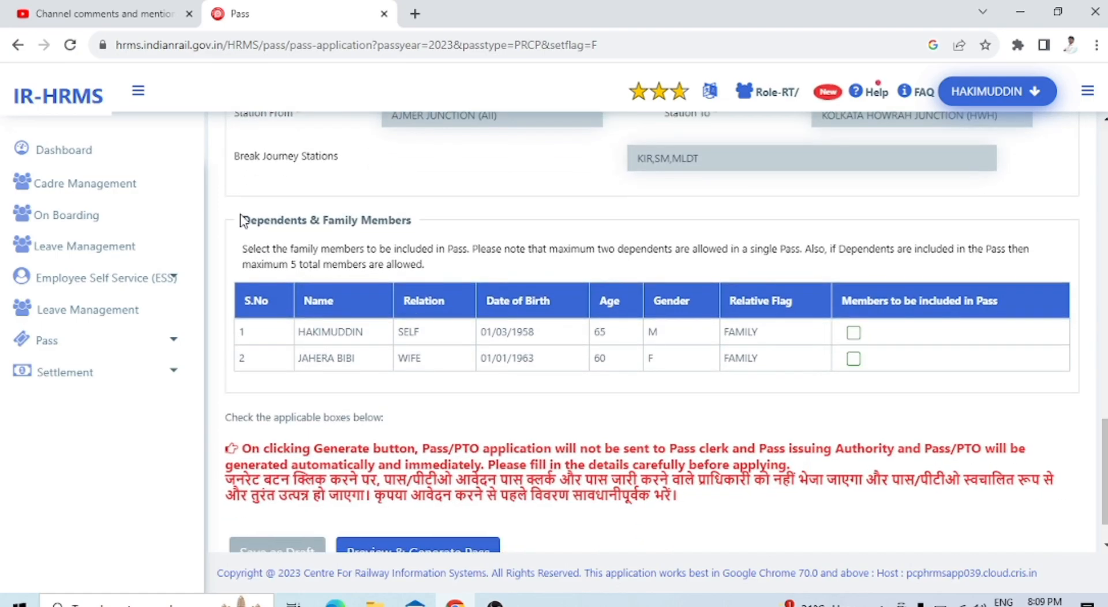
drag(243, 220, 430, 233)
scroll(635, 280, down, 1)
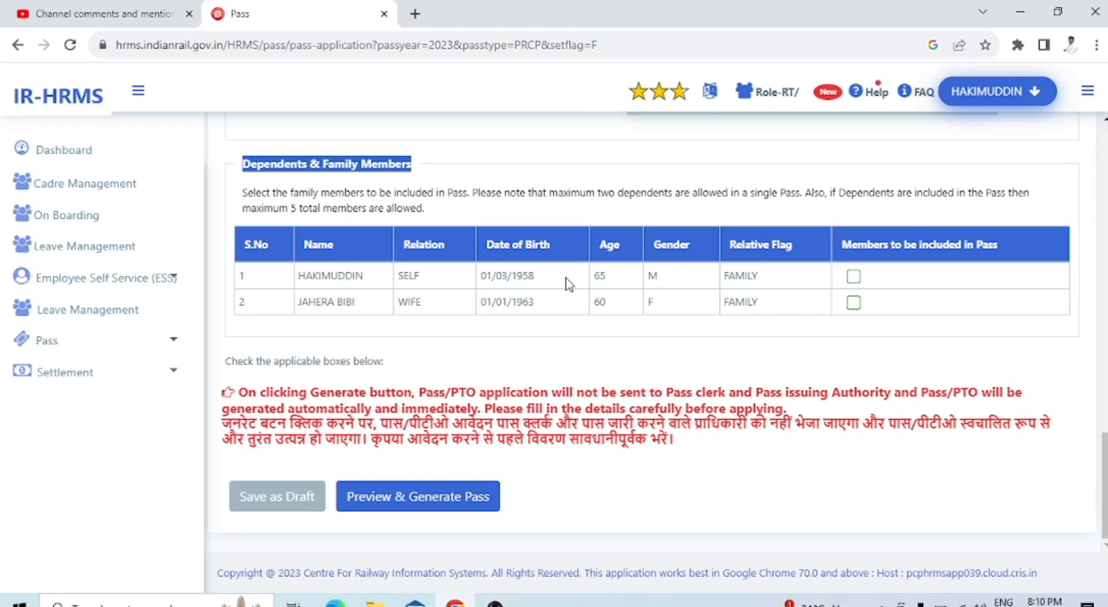
click(854, 278)
click(854, 303)
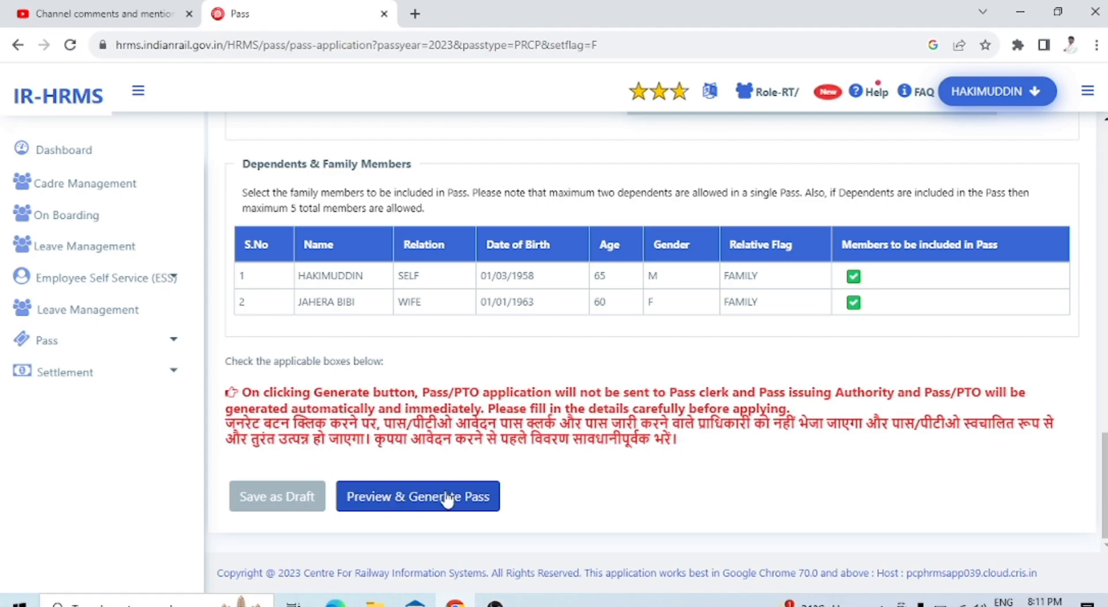
- Request the pass preview, read the Alternate Route and Faster Route warnings with Faster Route selected, and dismiss the route dialog
click(382, 497)
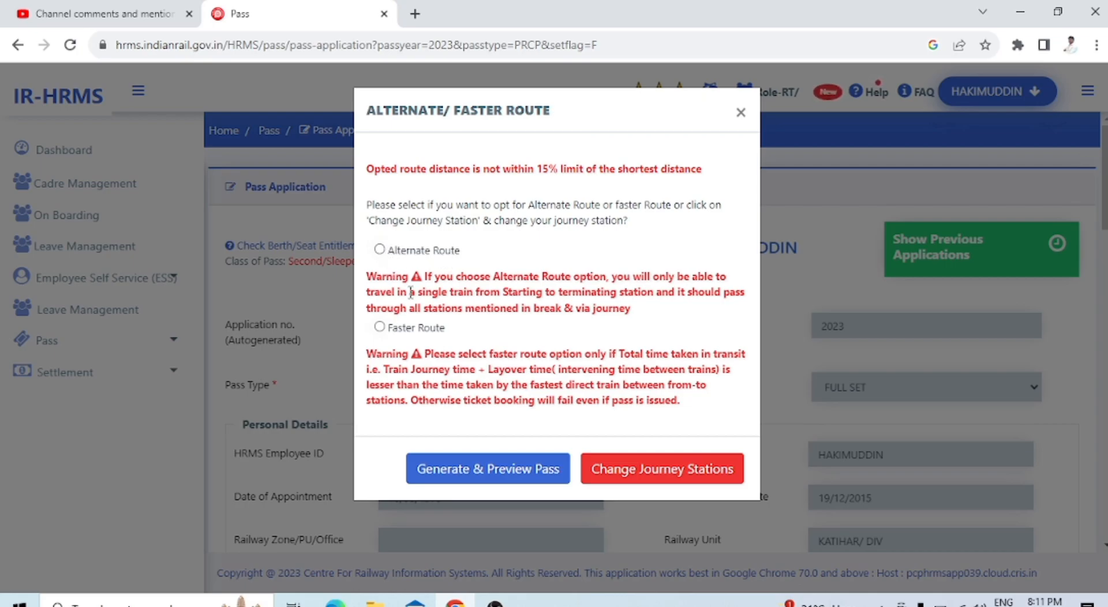
drag(428, 276, 635, 316)
click(488, 348)
drag(425, 349, 682, 410)
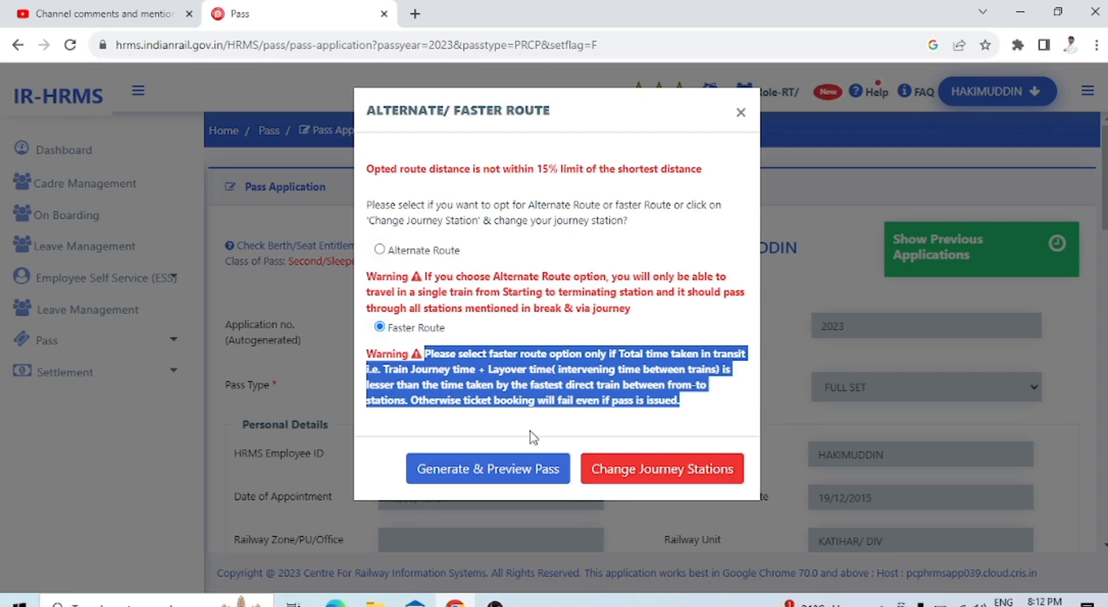
click(741, 112)
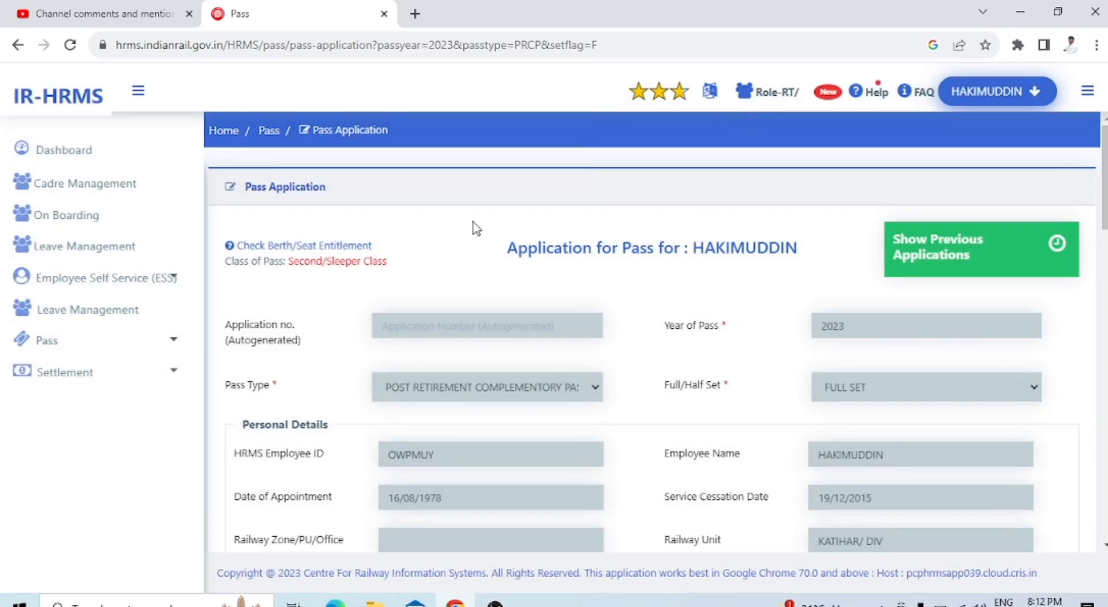
- Leave the application through the dashboard and examine the active-year post retirement complementary passes in My Issued Passes
scroll(473, 225, down, 5)
click(81, 154)
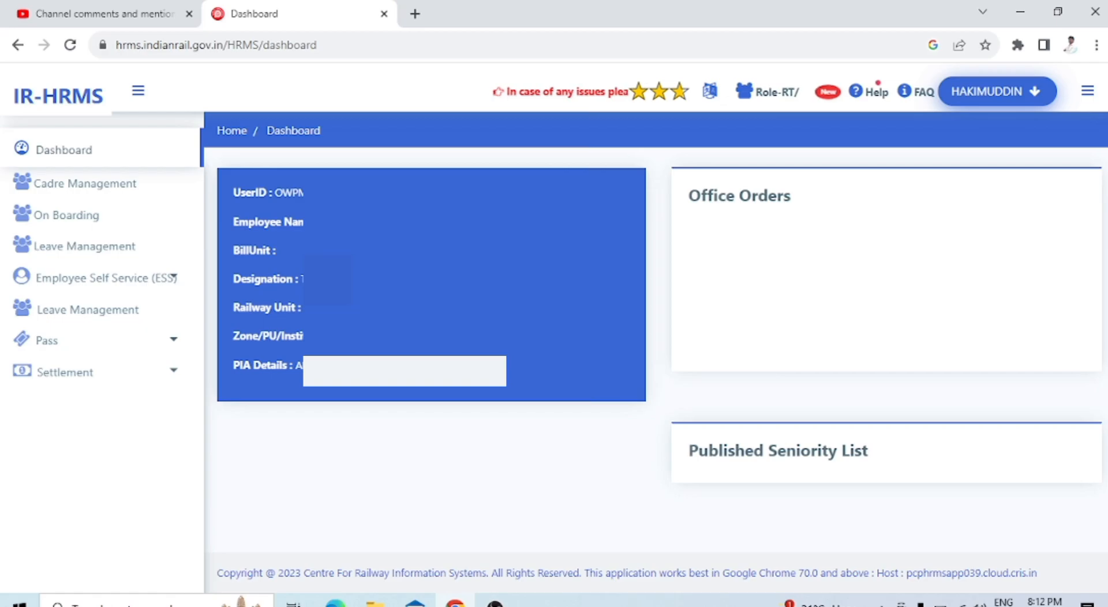
click(67, 348)
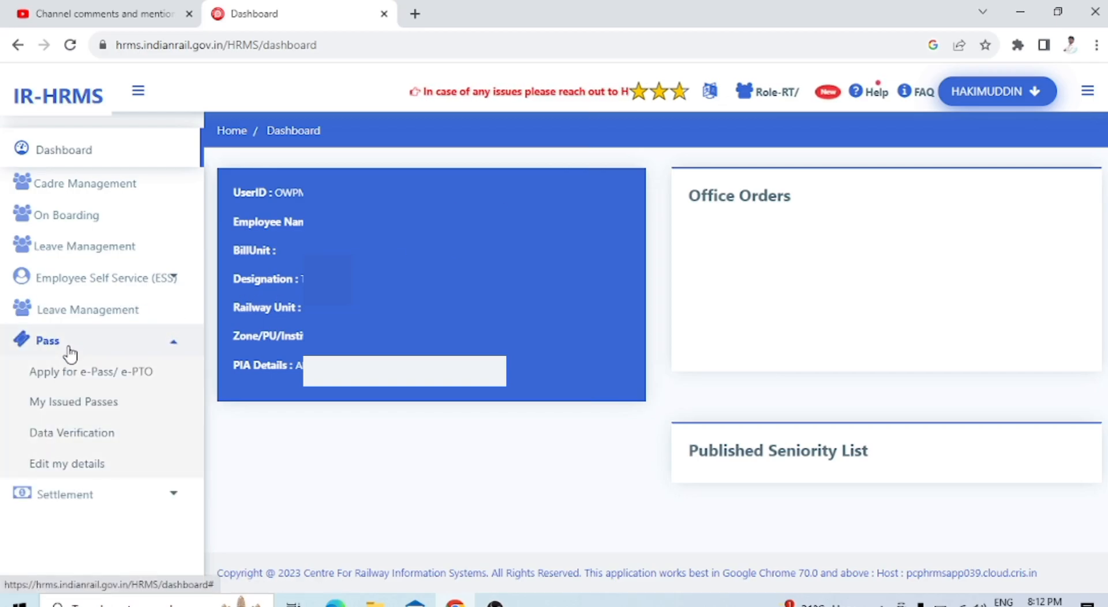
click(78, 406)
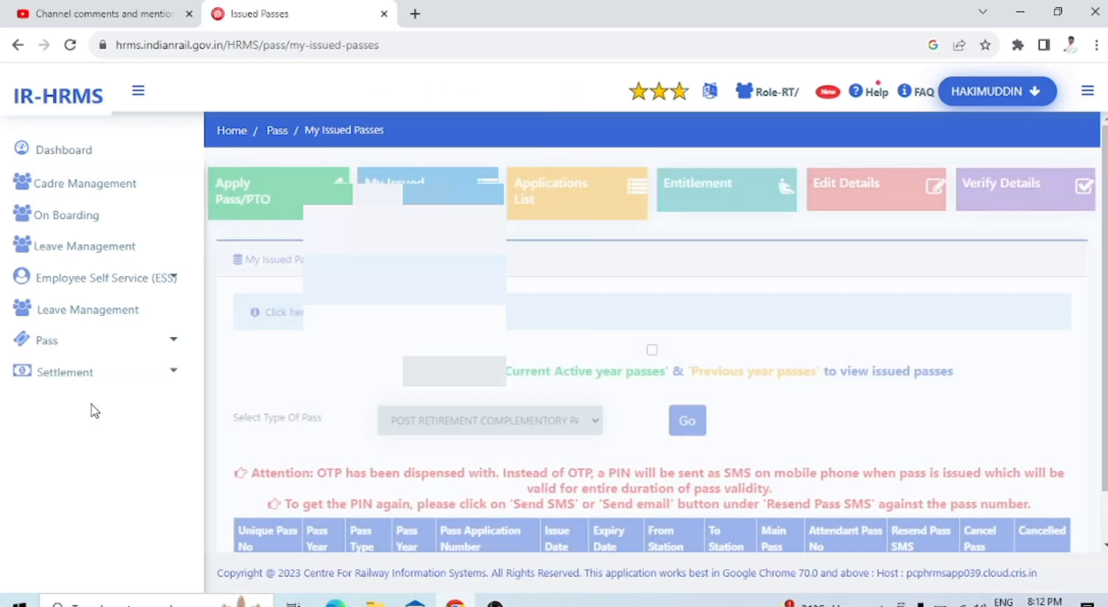
scroll(480, 351, down, 1)
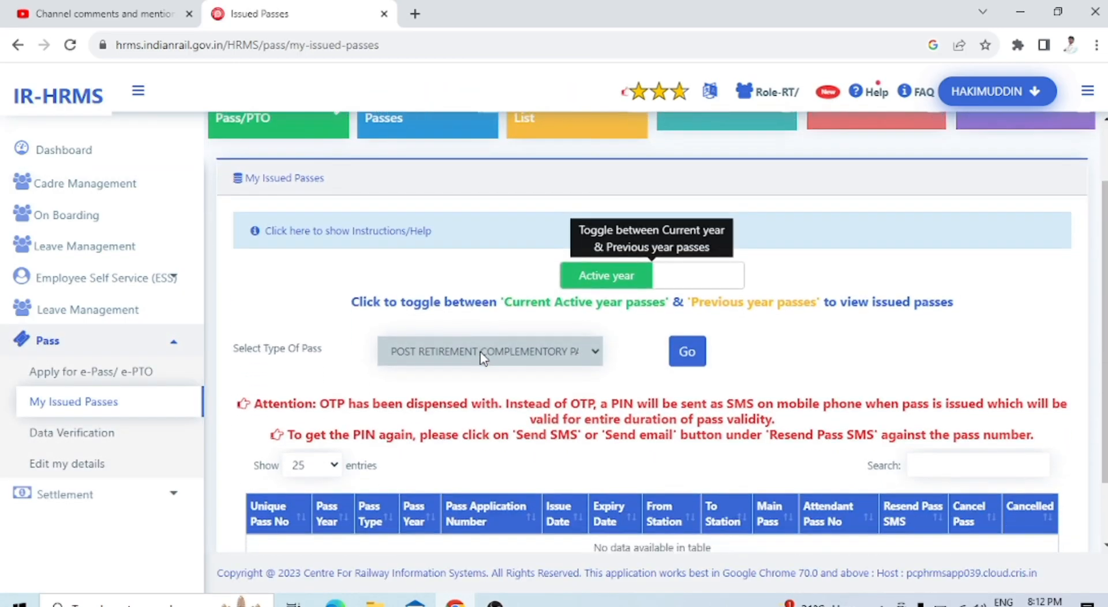
scroll(480, 352, down, 1)
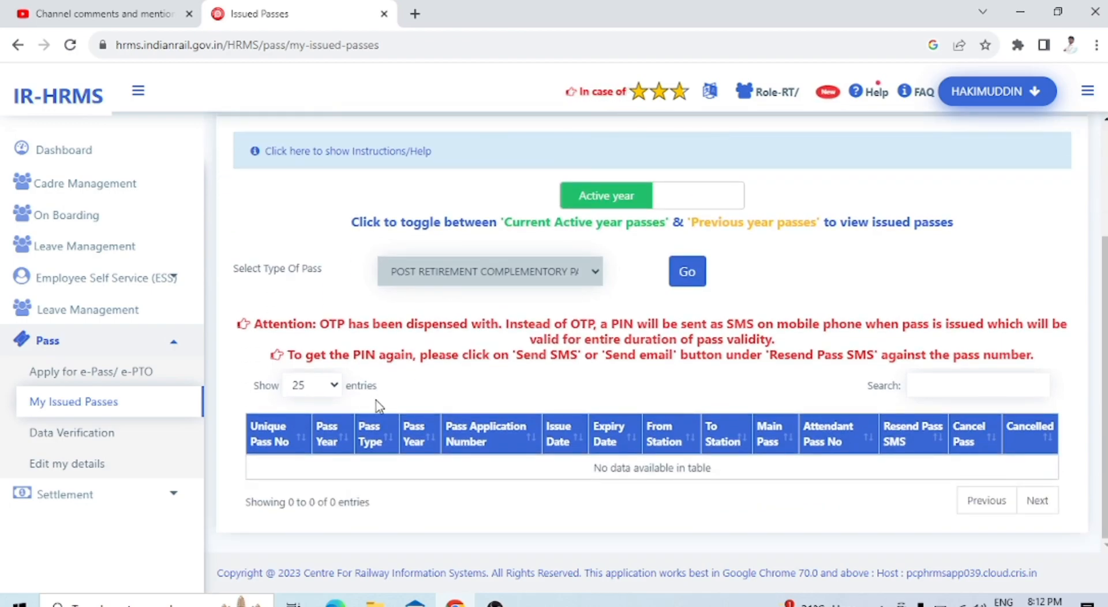